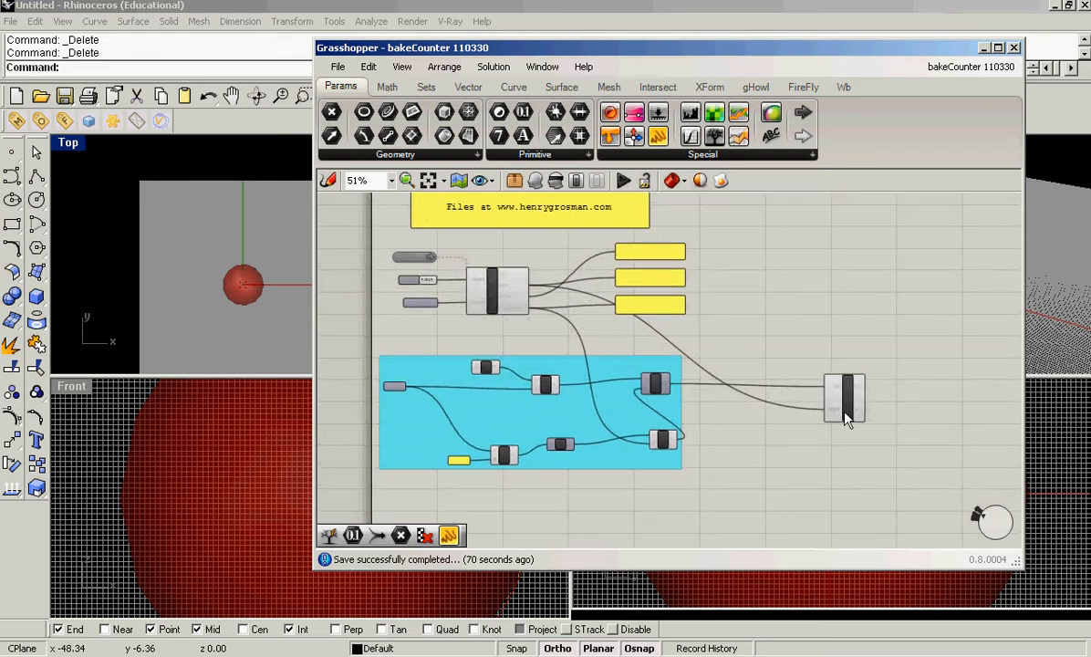
Inspect the simplebake.vb component's obj and toggle inputs and the wires feeding them.
scroll(732, 397, up, 5)
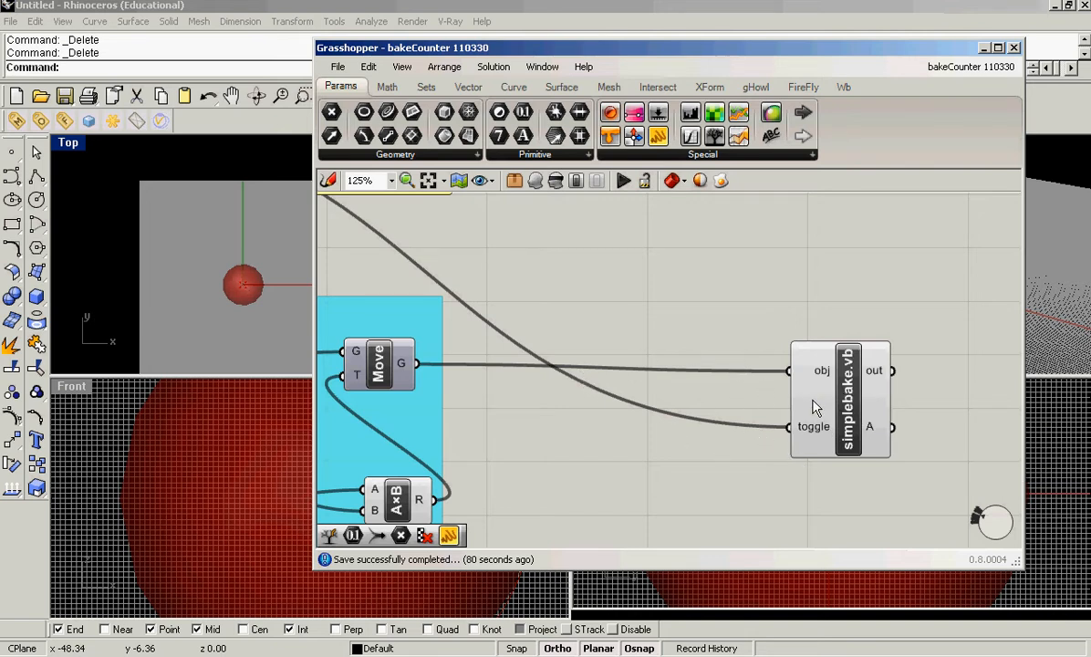
right_drag(917, 449, 833, 419)
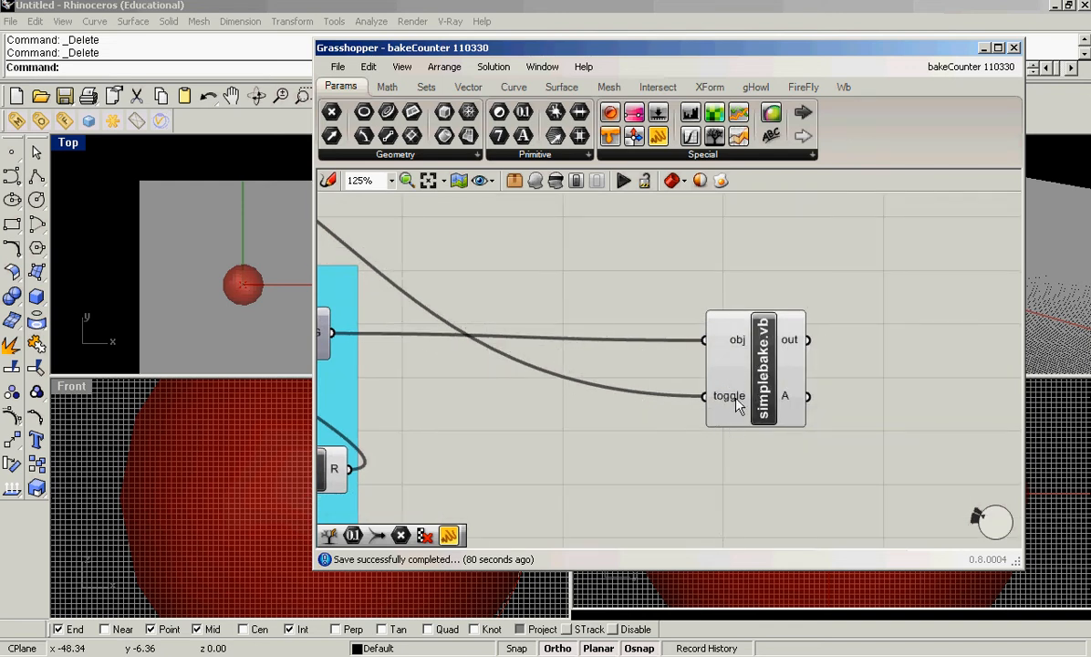
mouse_move(742, 405)
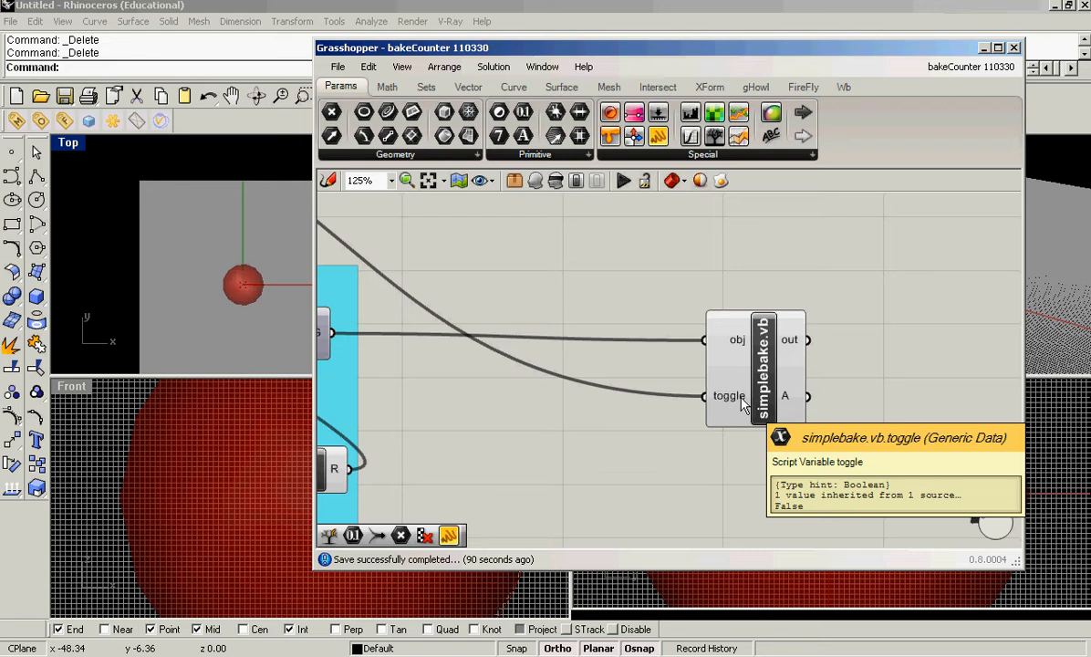
right_drag(638, 414, 716, 434)
scroll(725, 436, down, 2)
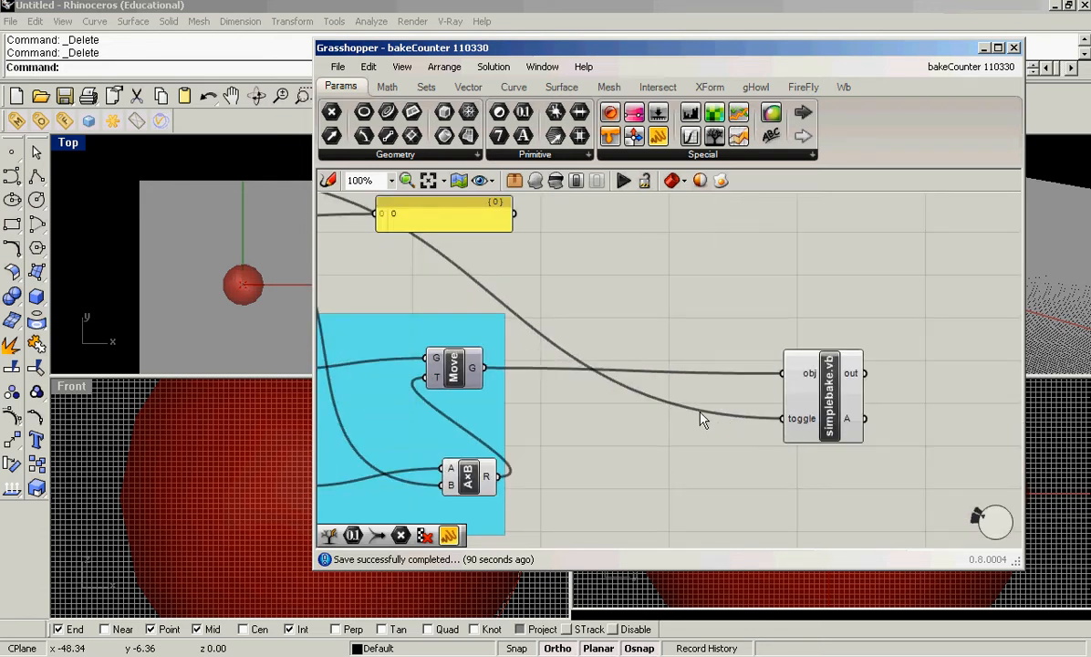
Examine the toggleCounter component's inputs, including the BakeInterval value, and its connections to the output panels.
right_drag(545, 304, 668, 379)
scroll(555, 361, down, 1)
right_drag(555, 360, 667, 333)
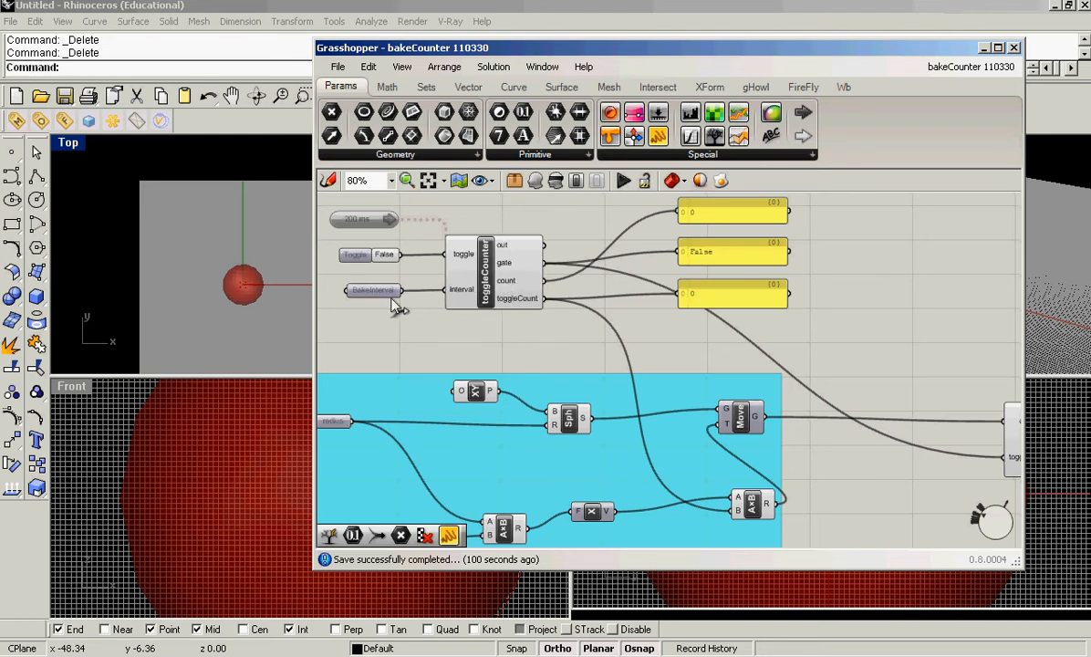
right_drag(393, 312, 448, 322)
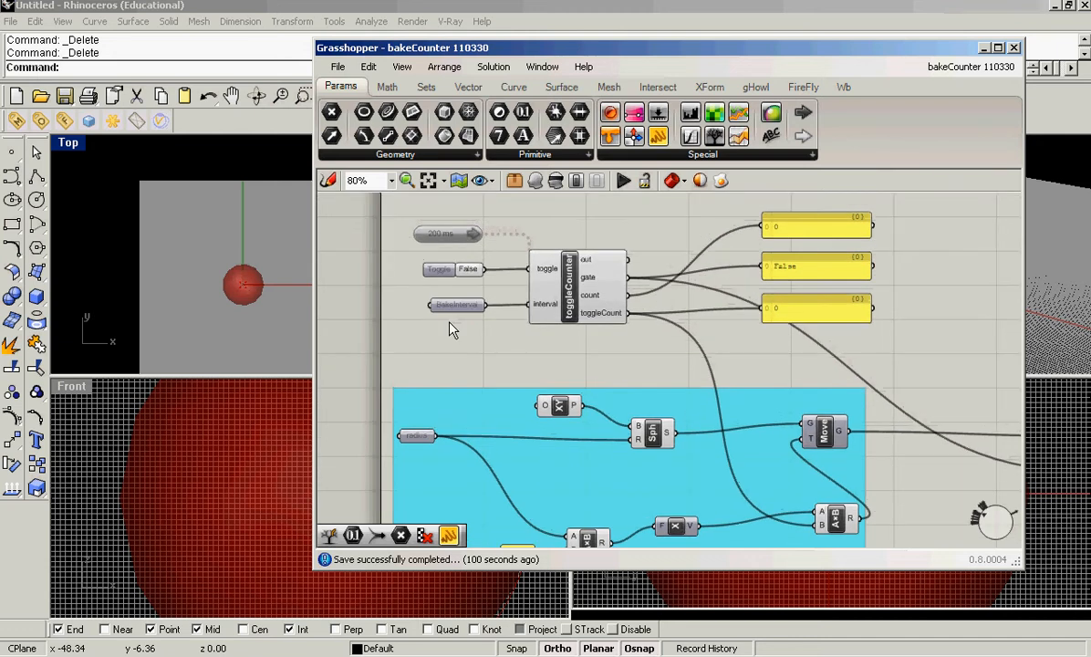
scroll(449, 328, up, 2)
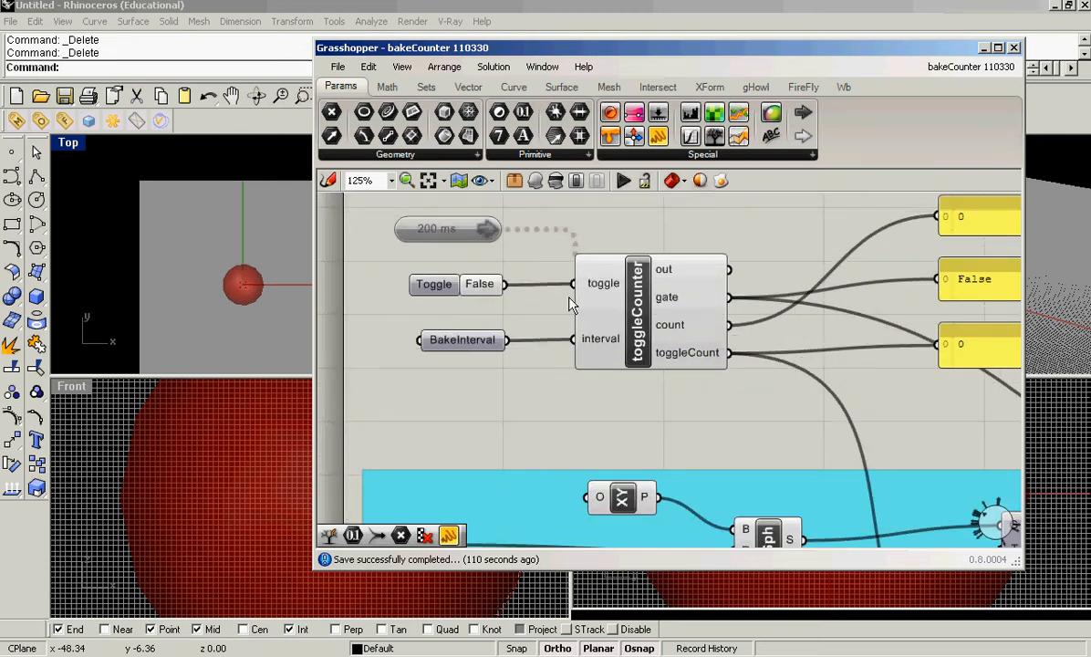
right_drag(574, 363, 520, 367)
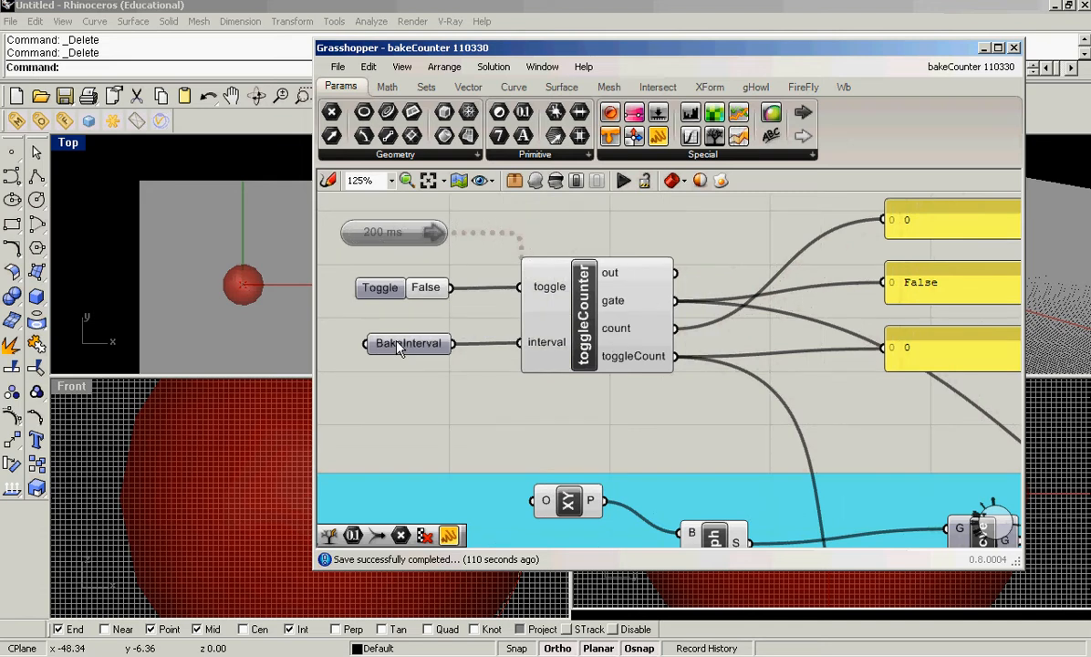
mouse_move(397, 349)
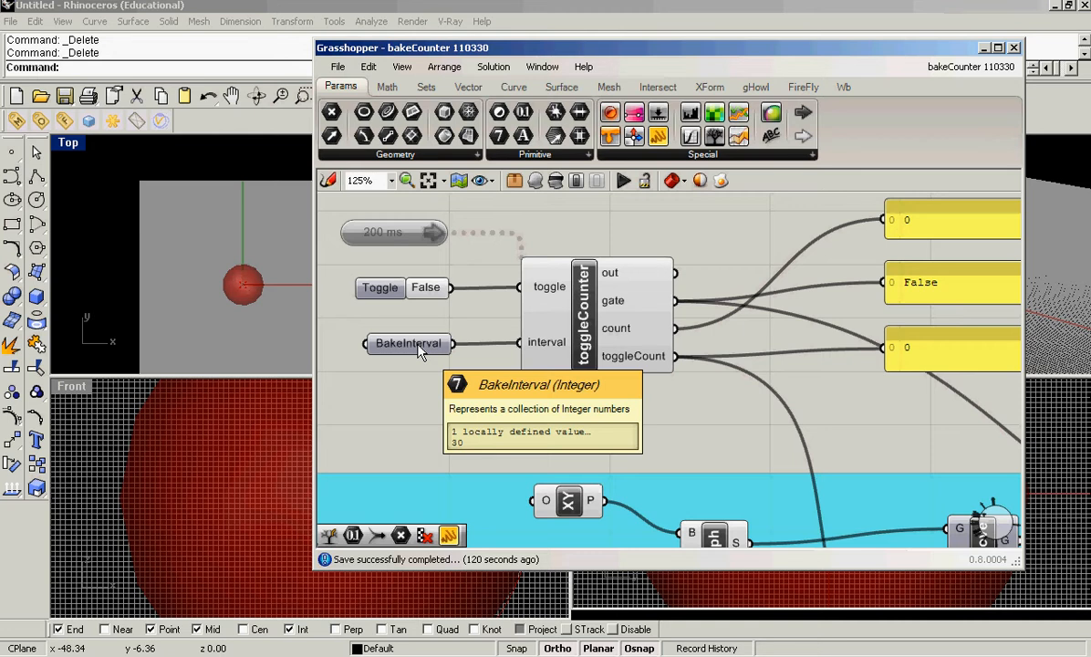
right_drag(643, 392, 594, 375)
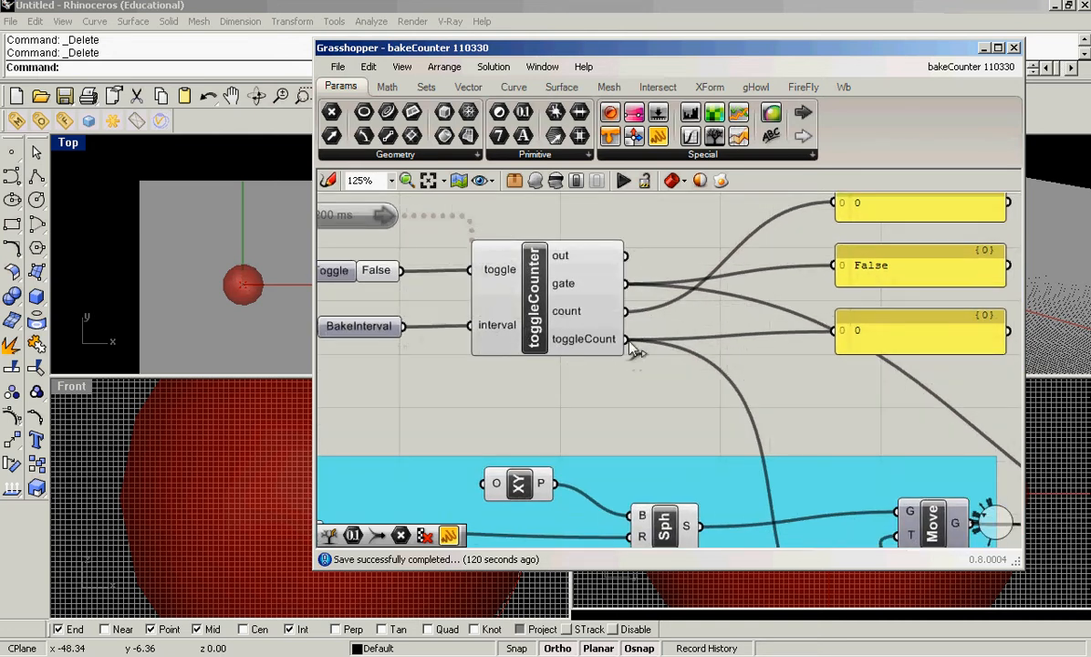
Trace the wires from toggleCounter's gate output and the Move component to simplebake.vb.
scroll(657, 365, down, 2)
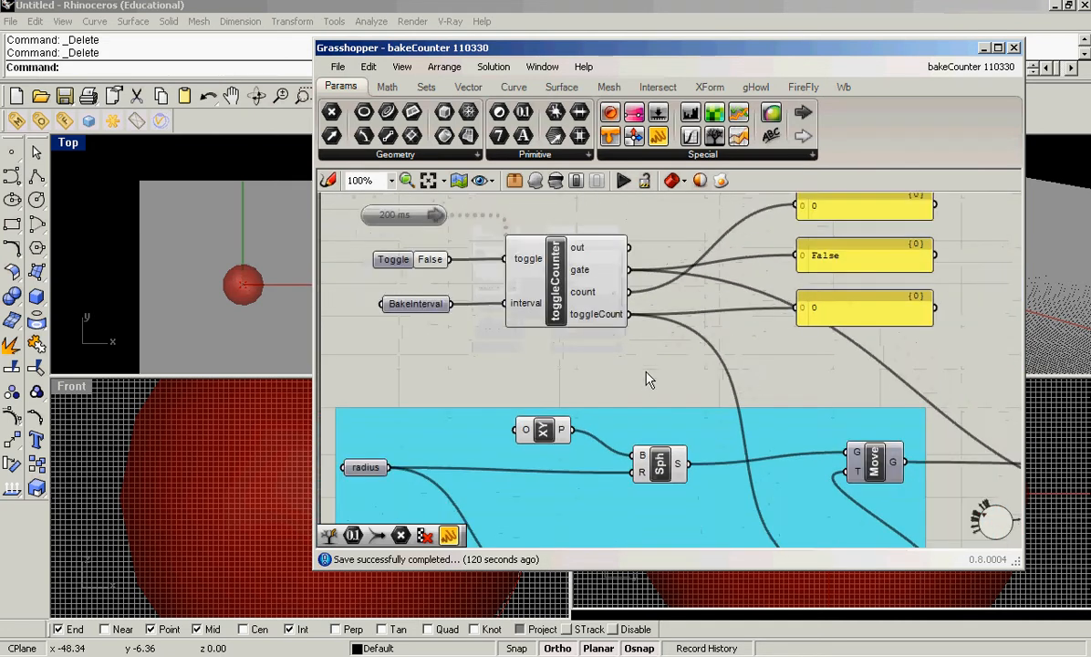
scroll(581, 278, down, 4)
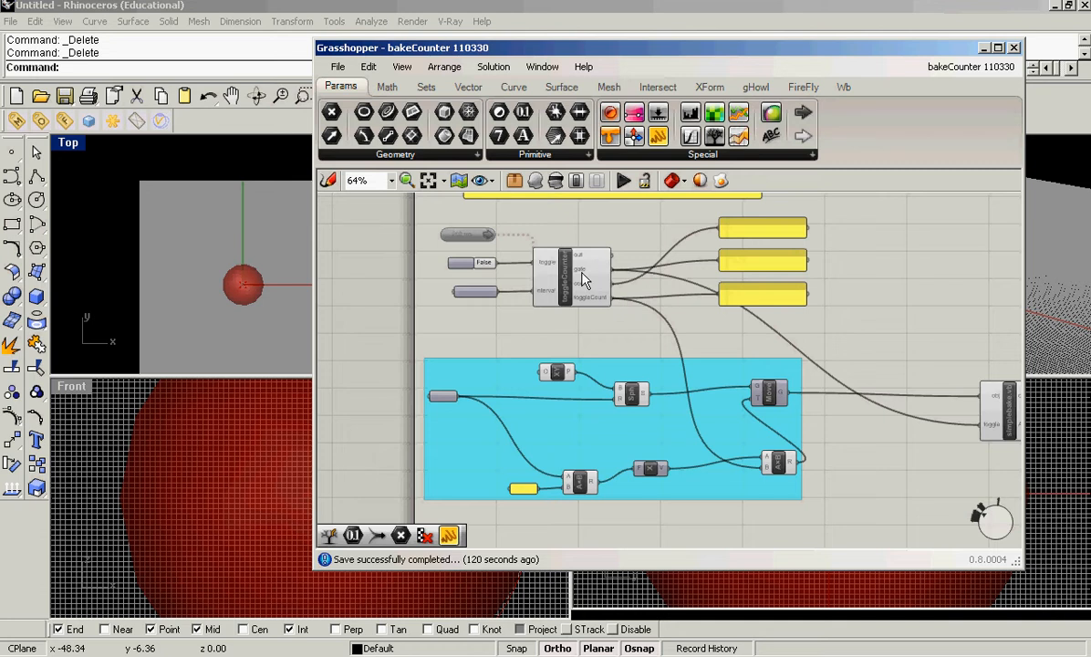
mouse_move(581, 278)
right_drag(883, 409, 792, 400)
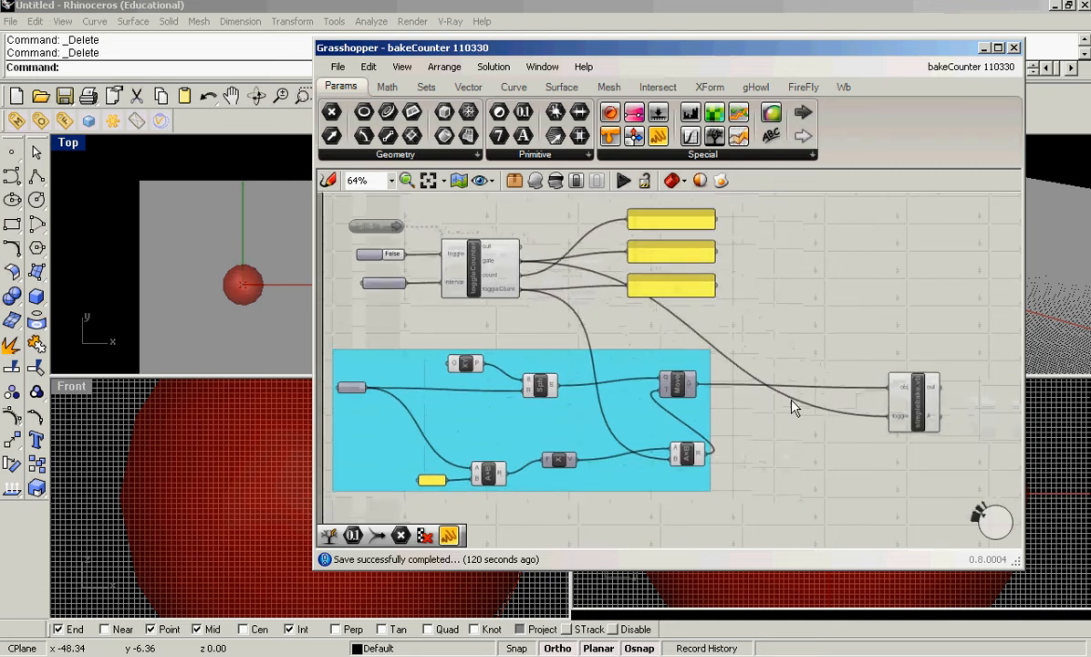
scroll(906, 420, up, 2)
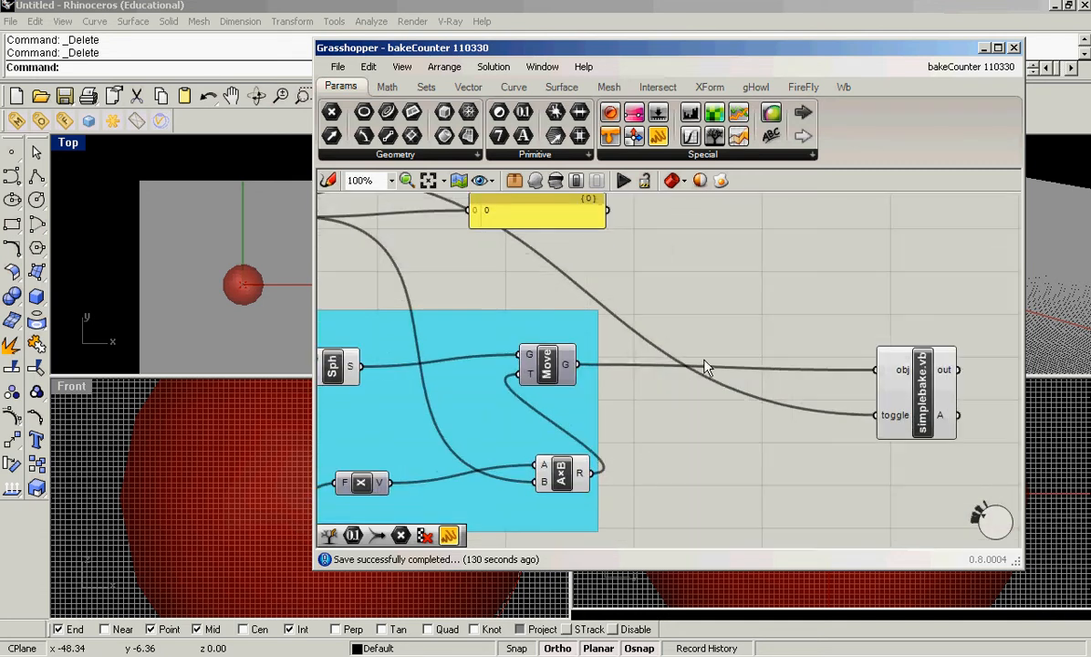
scroll(648, 397, down, 2)
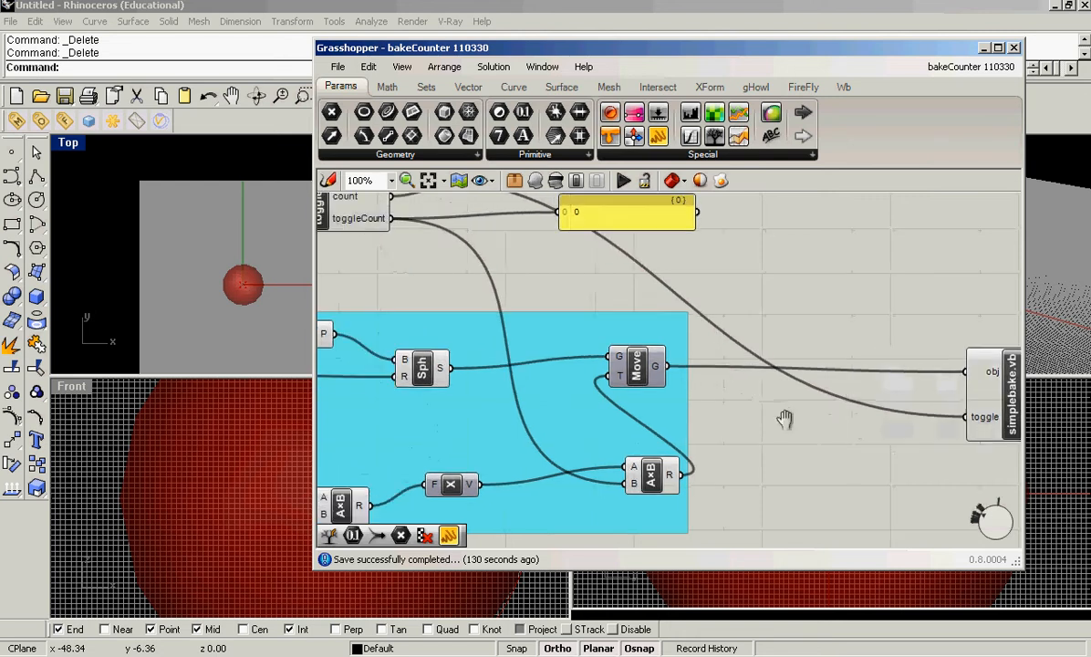
right_drag(657, 366, 666, 369)
right_drag(591, 452, 577, 401)
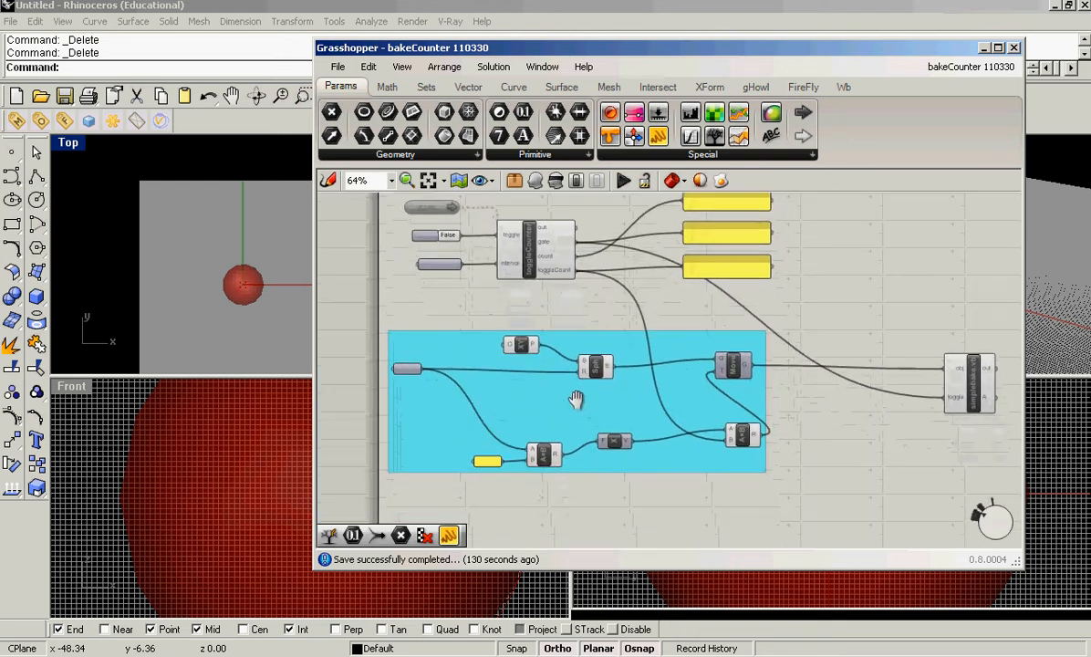
Review the blue group that builds the sphere from the radius and moves it along X using toggleCount.
scroll(491, 408, up, 2)
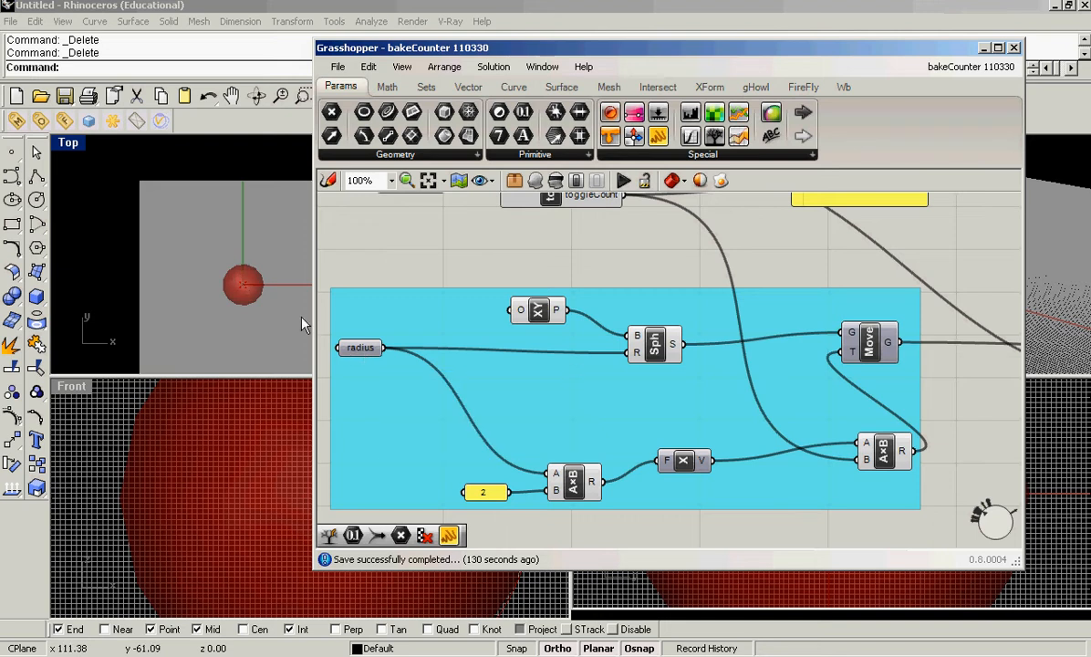
right_drag(441, 401, 490, 383)
scroll(500, 430, down, 1)
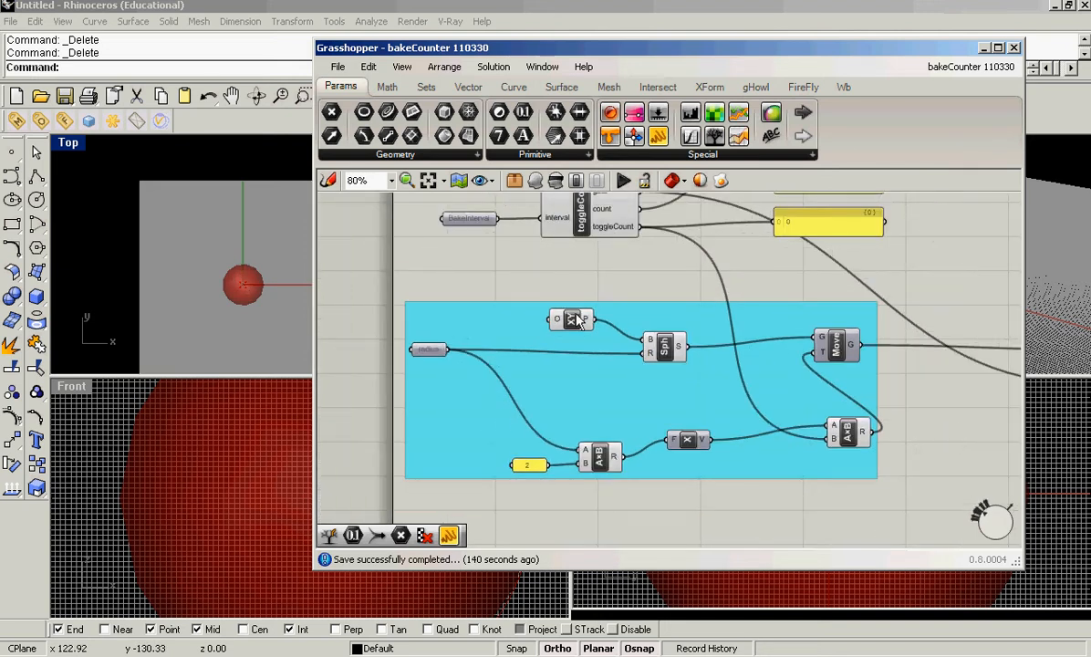
right_drag(587, 287, 594, 313)
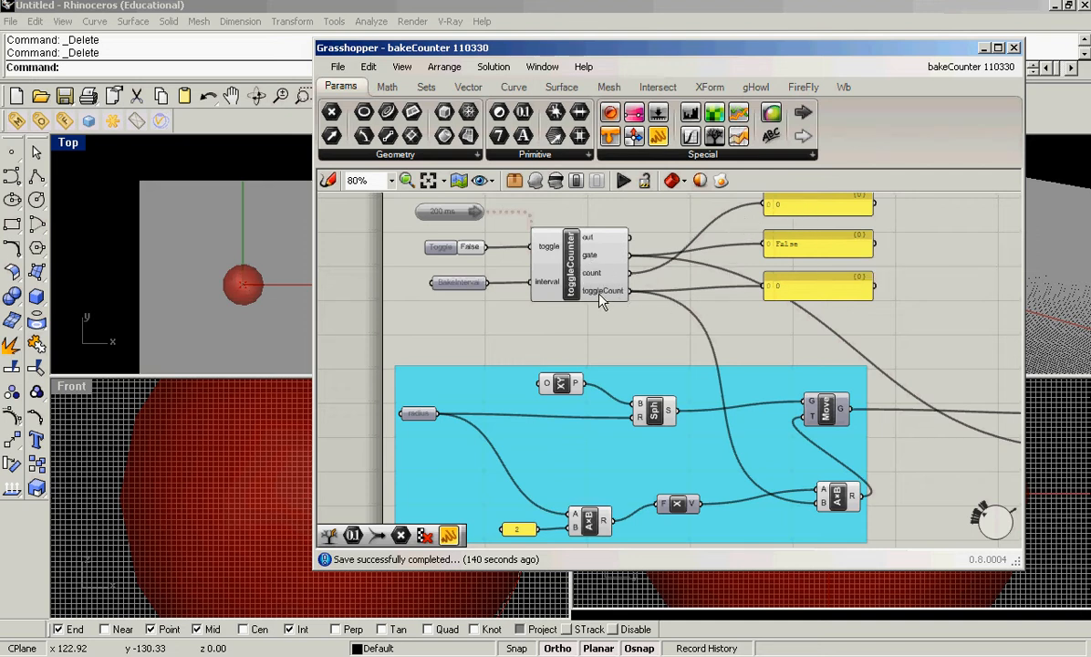
mouse_move(609, 304)
Delete the 200 ms timer and place a new Timer above the Toggle.
scroll(433, 231, up, 3)
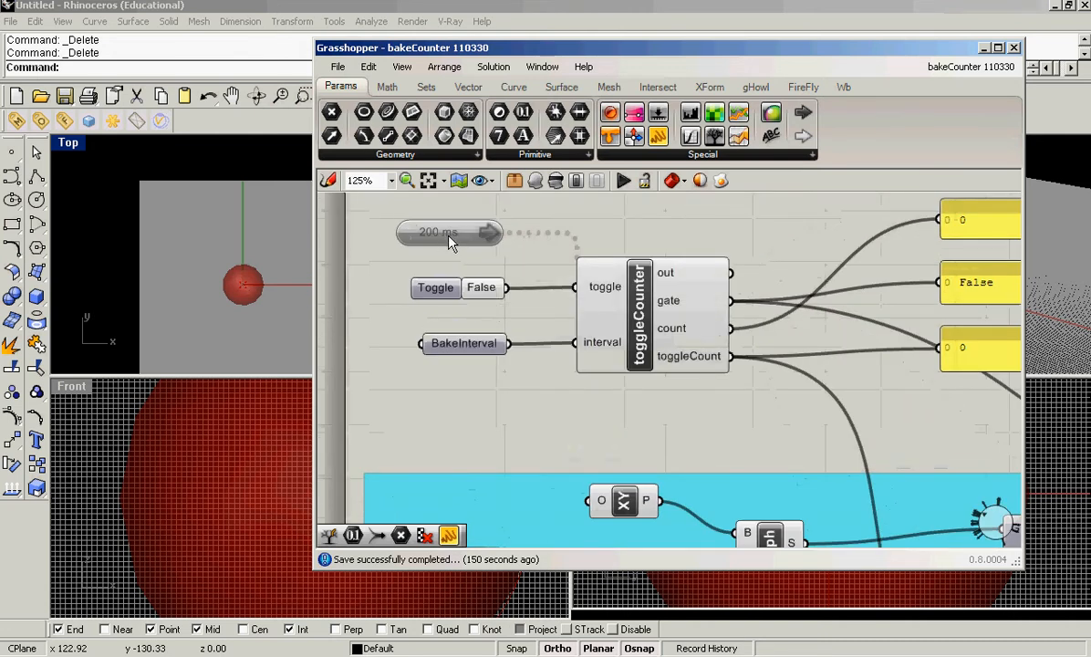
double_click(450, 238)
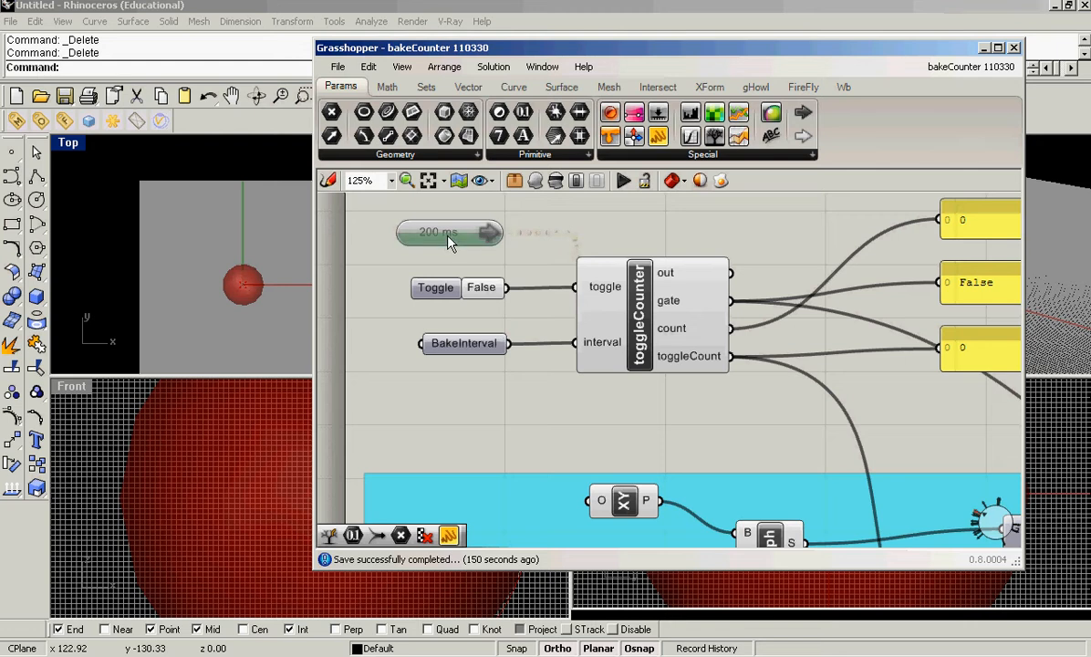
key(Delete)
click(701, 156)
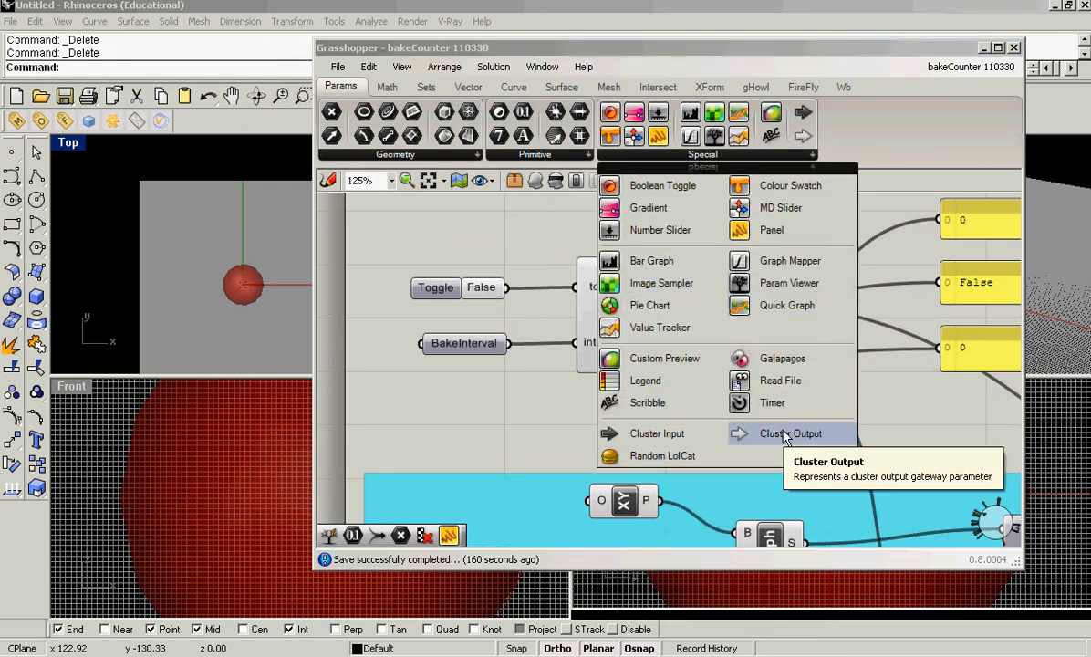
drag(780, 413, 445, 218)
Set the new timer's interval to 100 ms and attach it to the toggleCounter component.
right_click(412, 208)
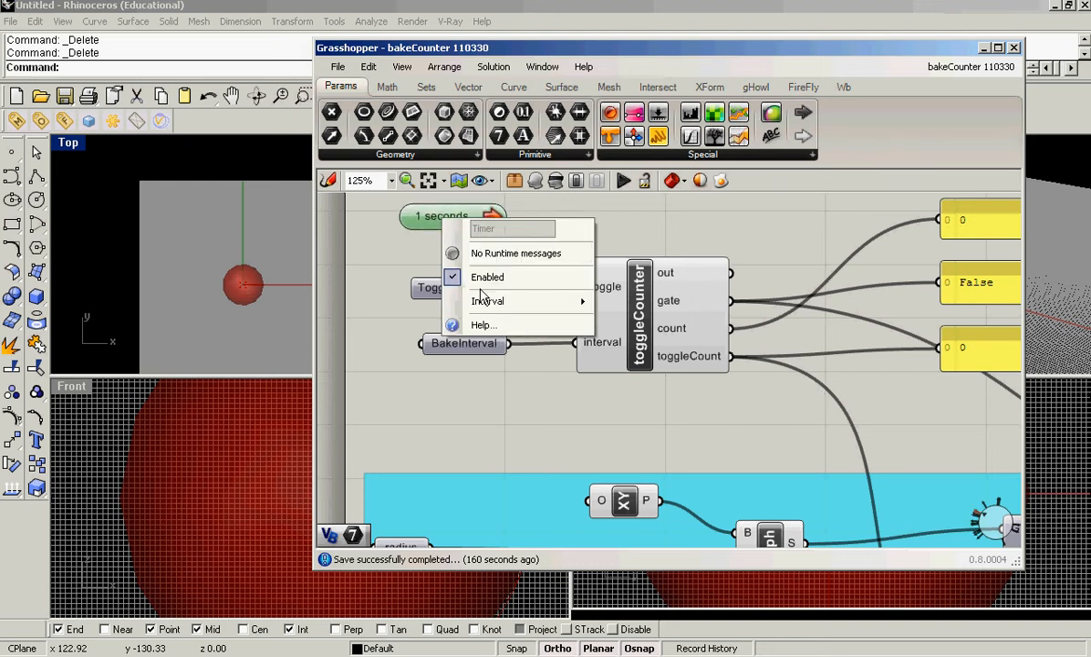
mouse_move(490, 301)
click(649, 341)
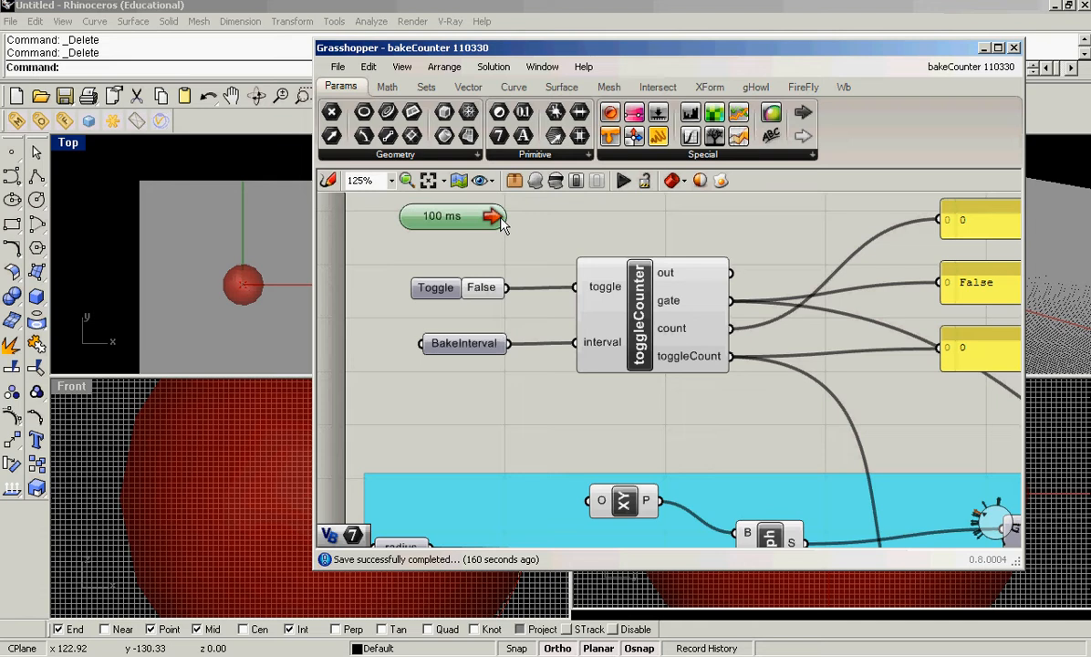
drag(544, 239, 599, 265)
Disable and re-enable the 100 ms timer, and set the Toggle feeding toggleCounter to True.
double_click(456, 224)
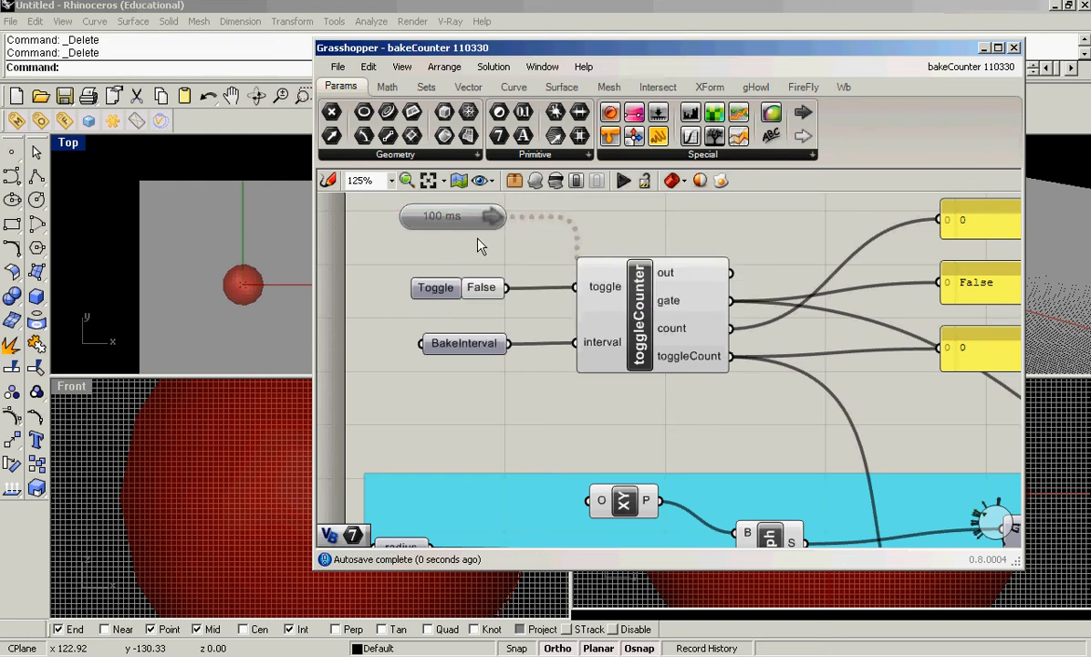
double_click(456, 219)
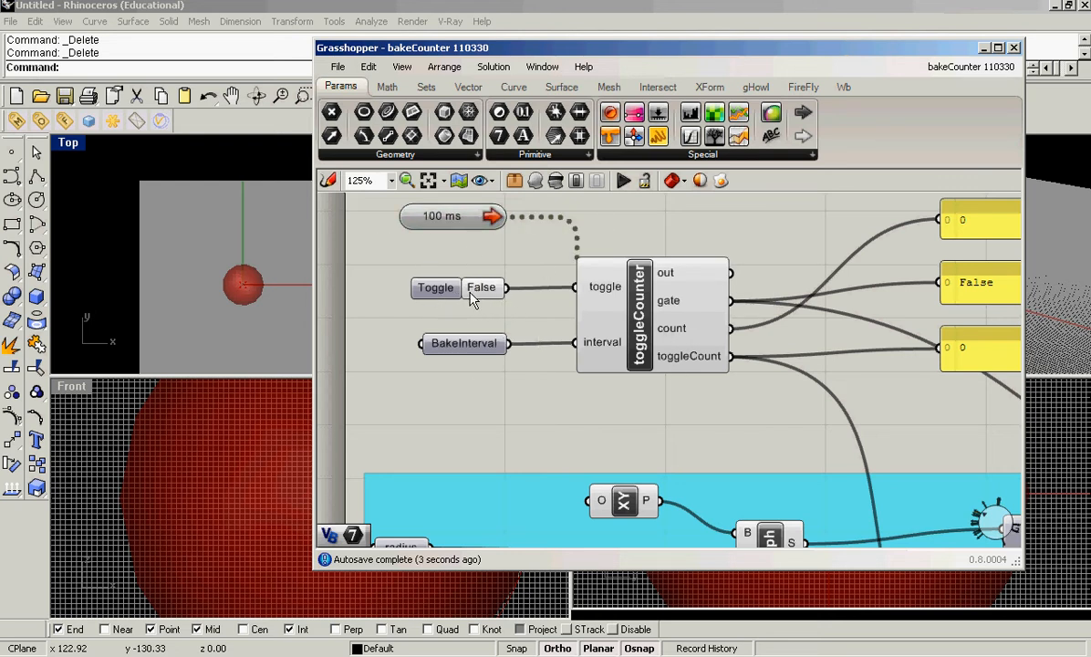
scroll(483, 285, down, 1)
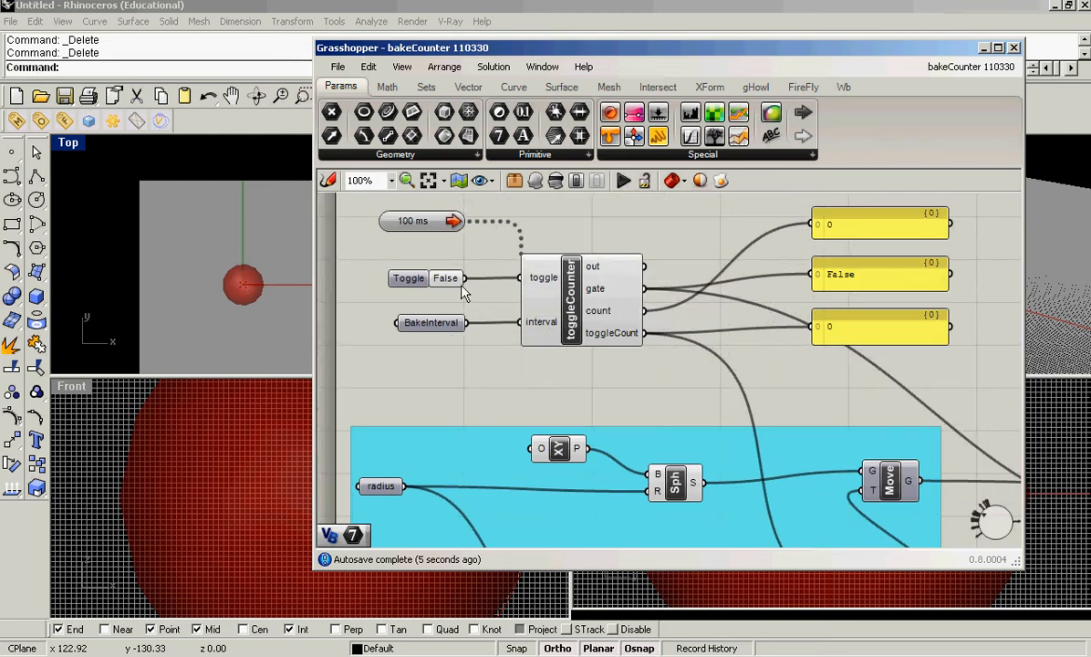
double_click(403, 281)
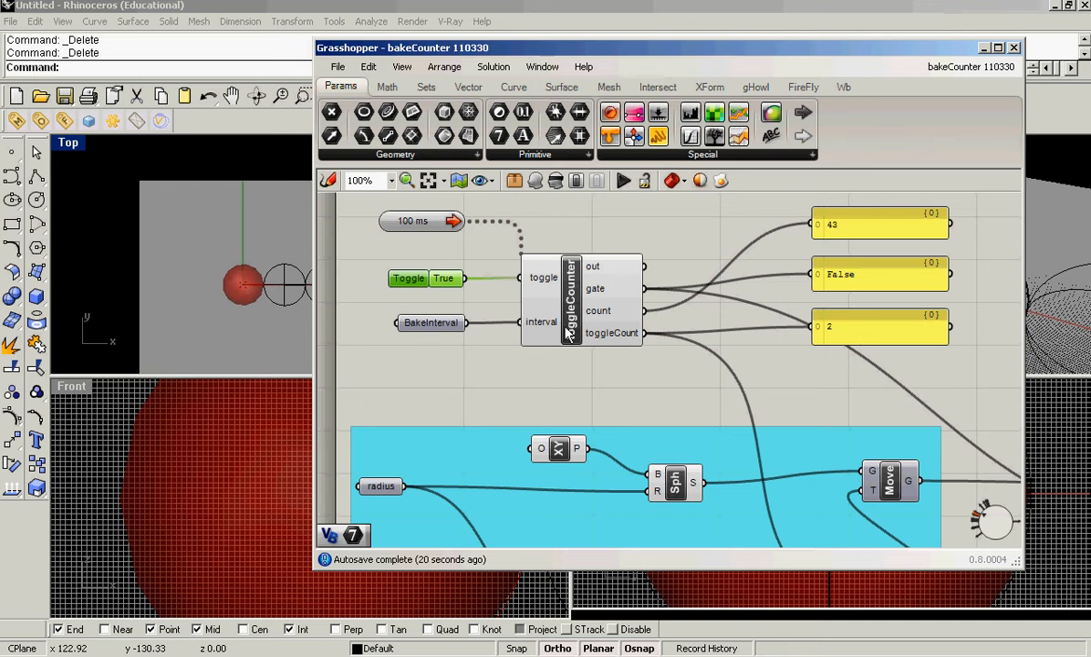
Watch the toggleCounter panels while the timer runs and follow toggleCount into the sphere-moving group.
right_drag(737, 374, 662, 346)
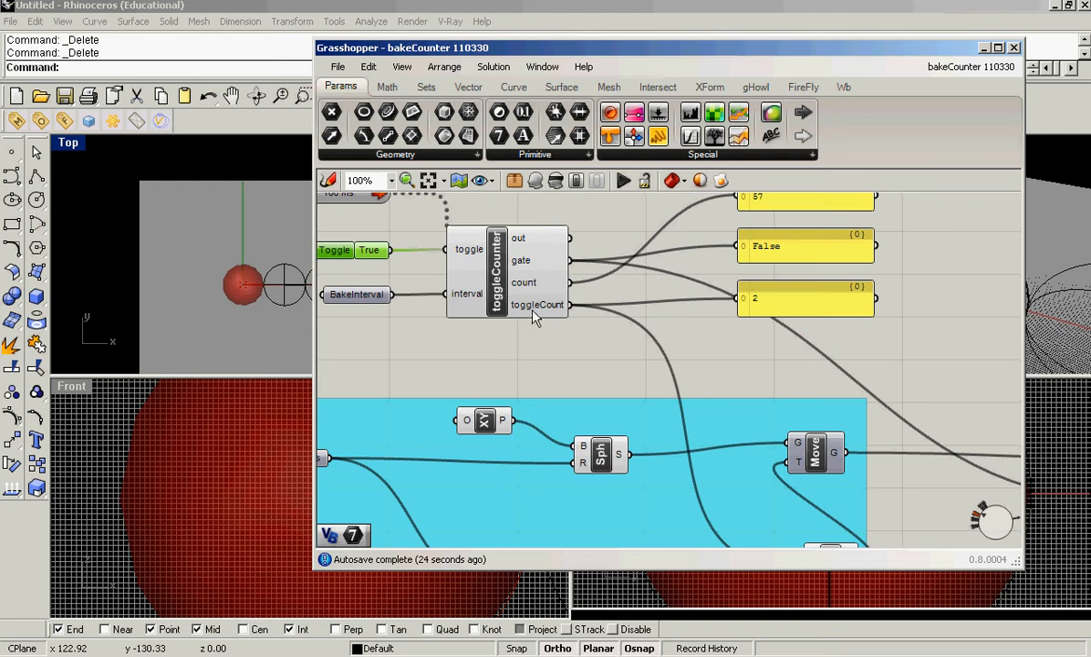
scroll(620, 324, down, 2)
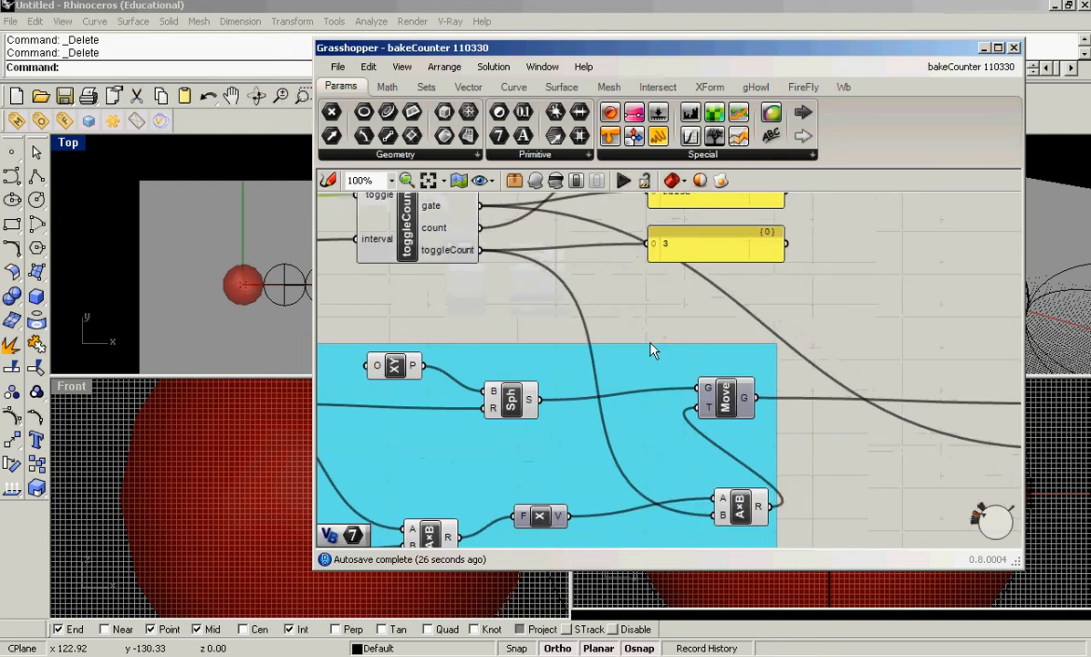
scroll(948, 436, up, 2)
scroll(874, 400, down, 2)
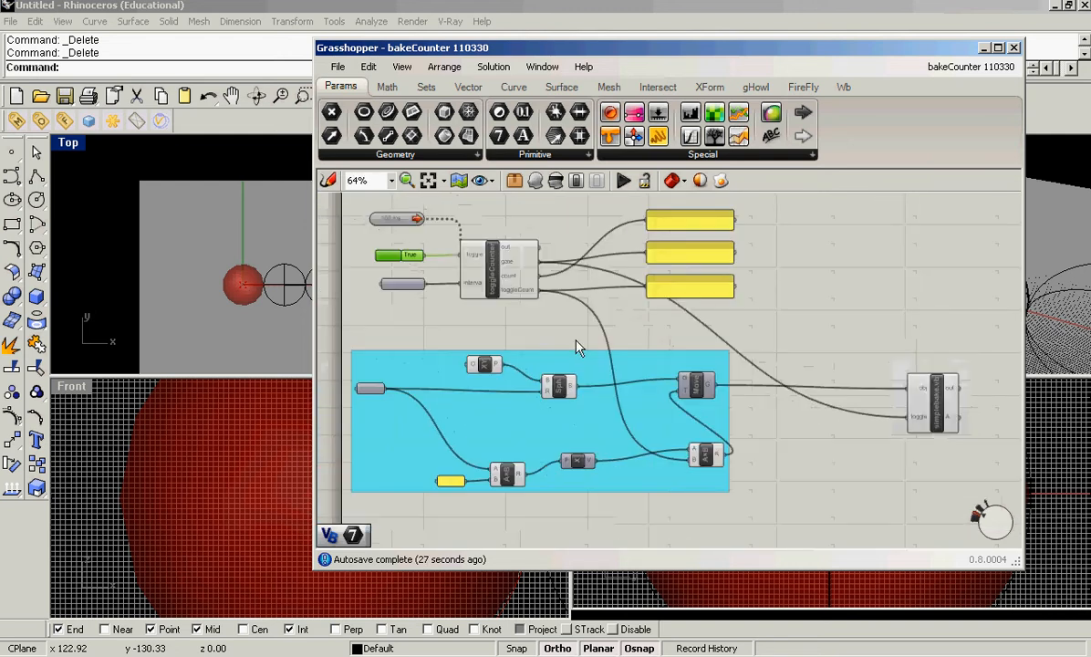
scroll(493, 283, up, 2)
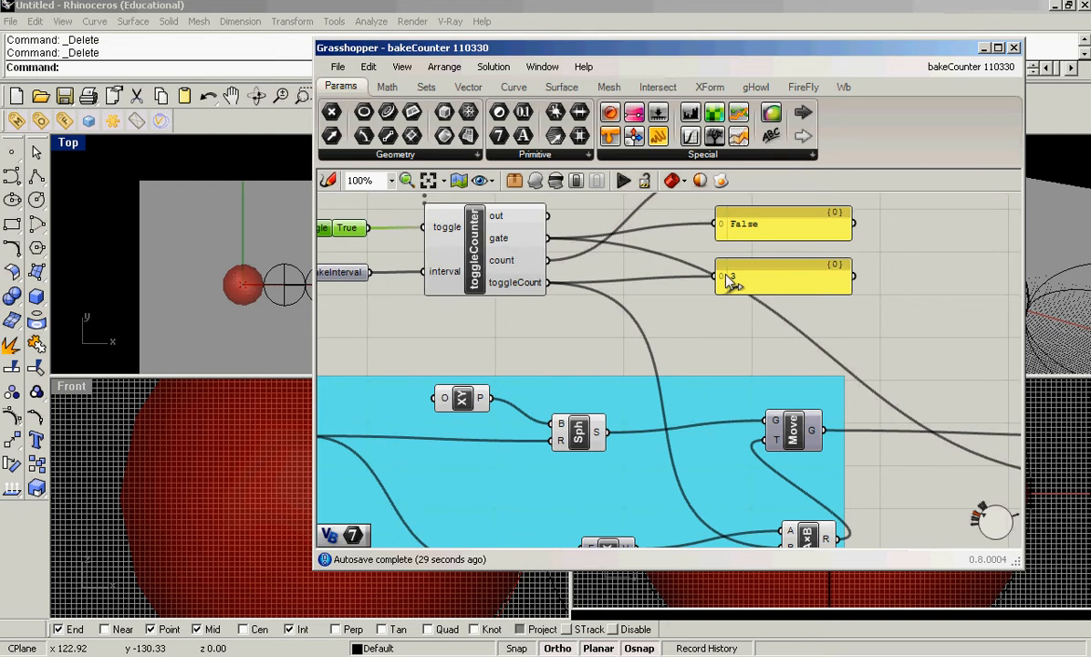
scroll(529, 297, down, 3)
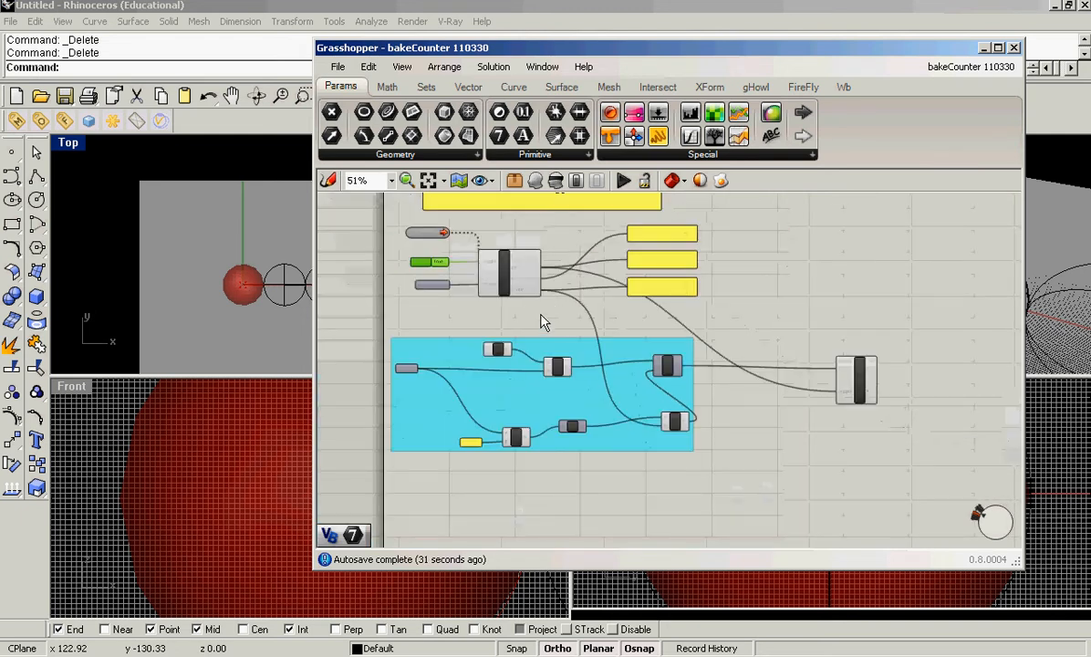
scroll(538, 309, up, 2)
right_drag(554, 364, 607, 333)
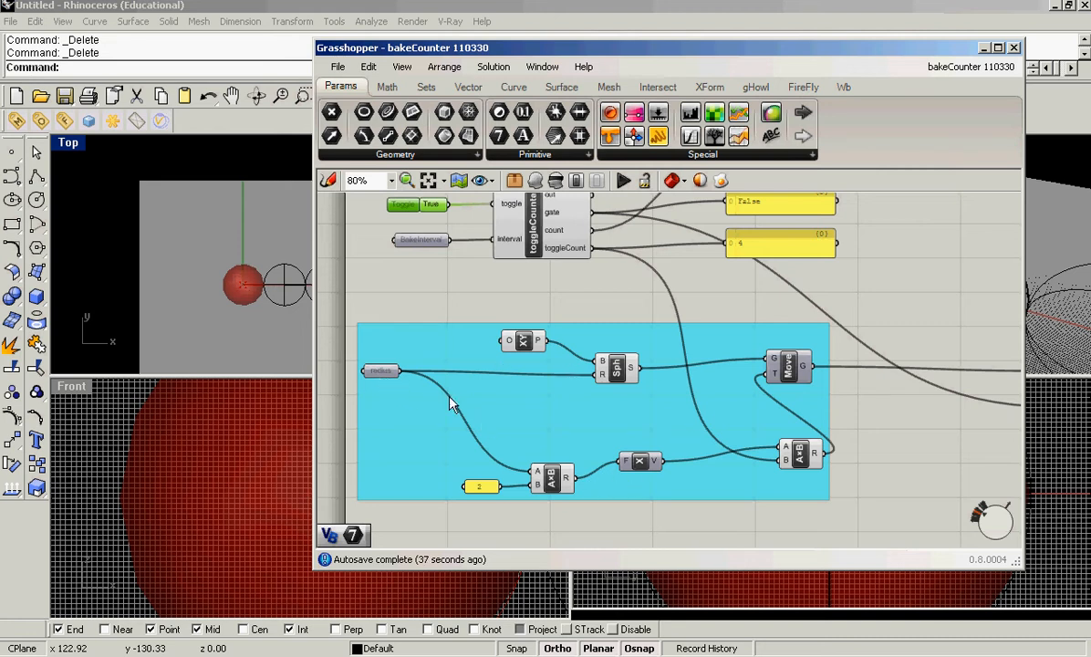
Switch to Rhino and inspect the row of baked spheres in the Top viewport.
drag(766, 374, 783, 382)
right_drag(233, 246, 130, 245)
scroll(148, 256, down, 4)
right_drag(252, 296, 190, 286)
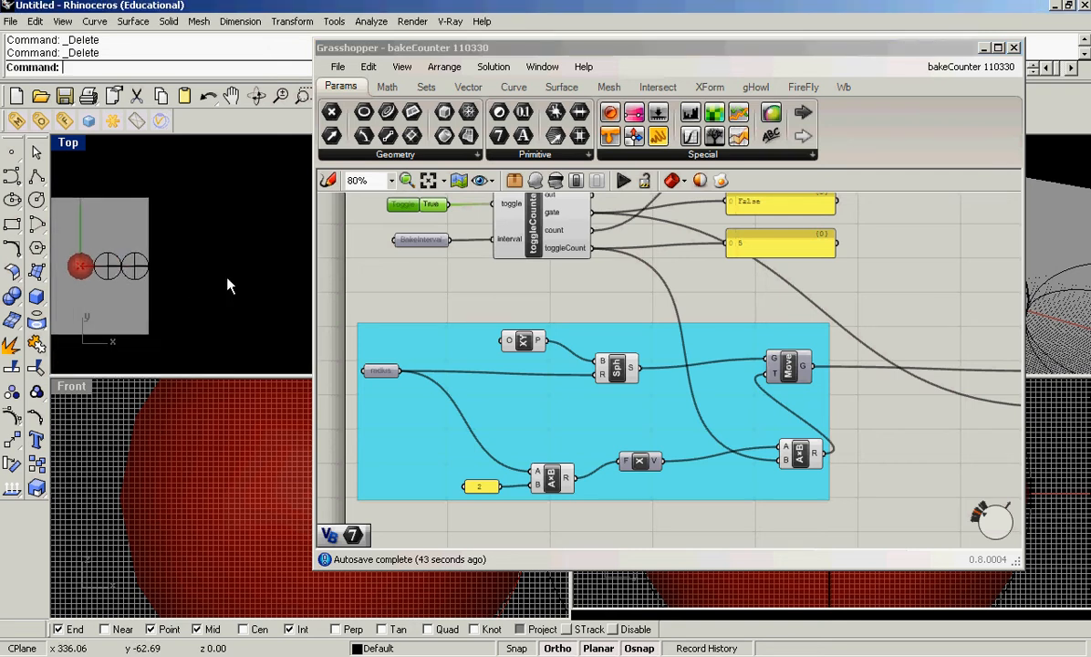
Show Rhino's layers and set the Default layer's color to bright green (R 0, G 255, B 2).
click(691, 46)
drag(691, 45, 629, 235)
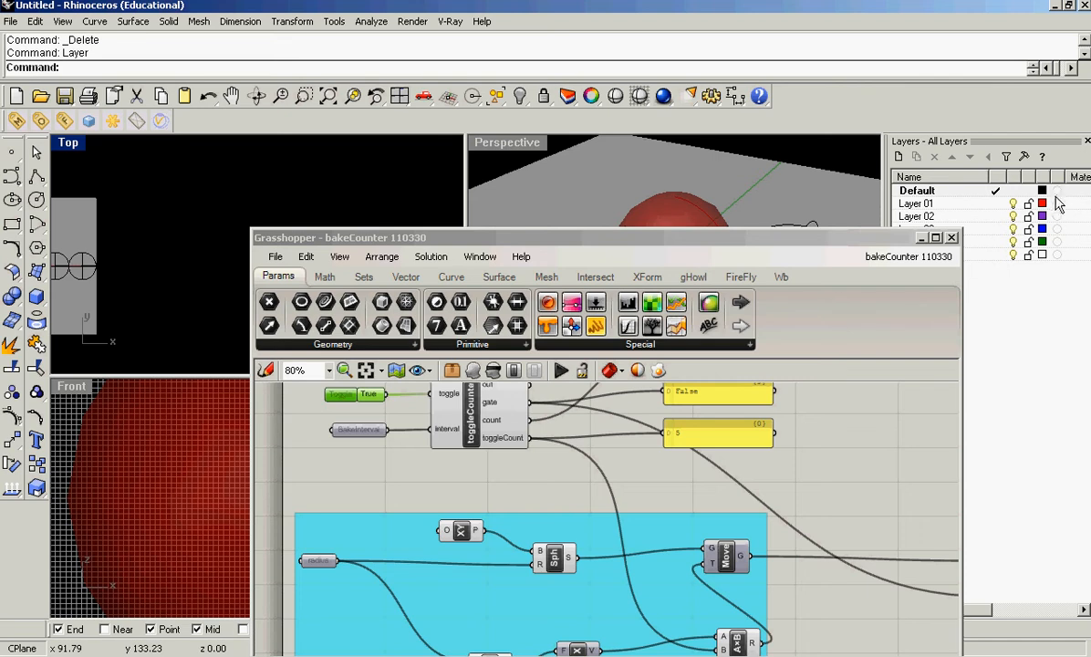
click(1042, 189)
click(566, 215)
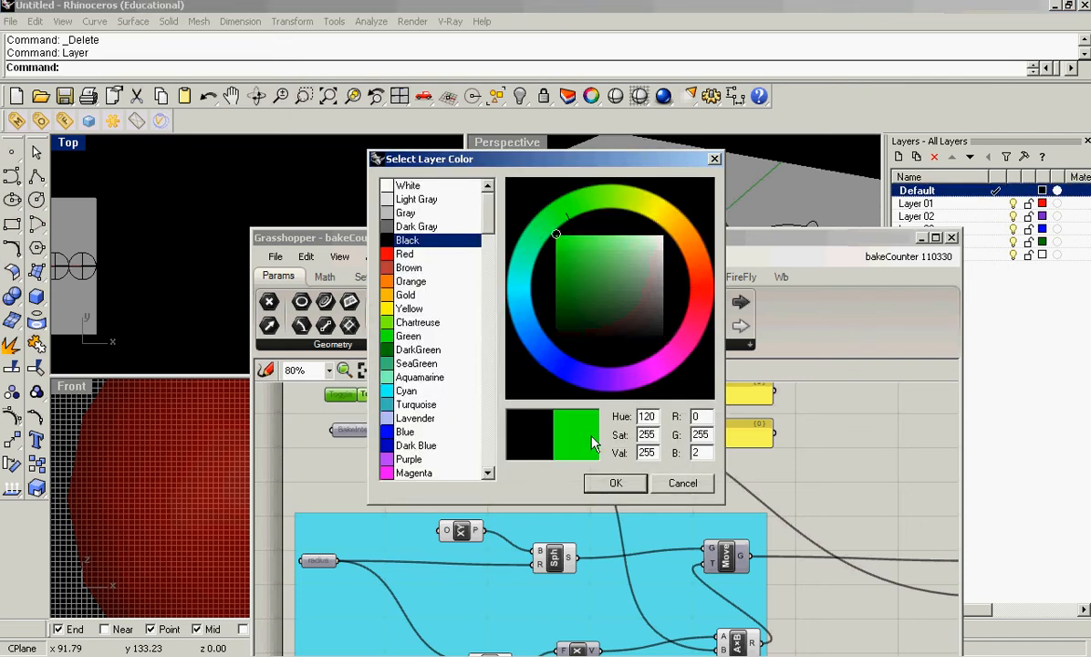
click(613, 482)
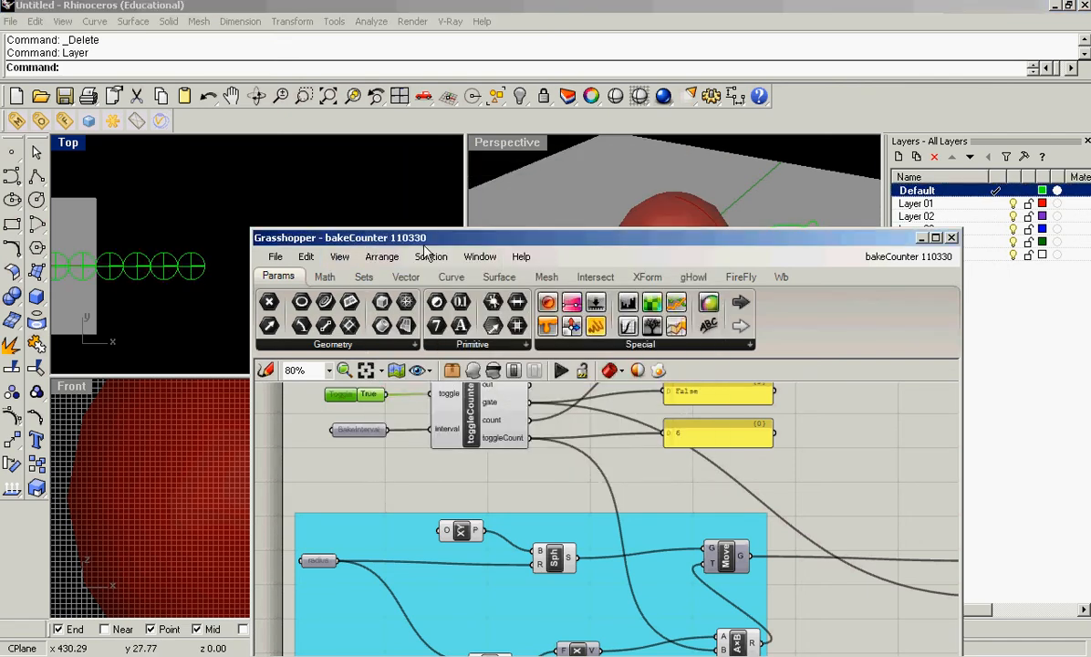
Disable the 100 ms timer and set the Toggle feeding toggleCounter to False.
drag(352, 239, 431, 208)
right_drag(460, 394, 461, 446)
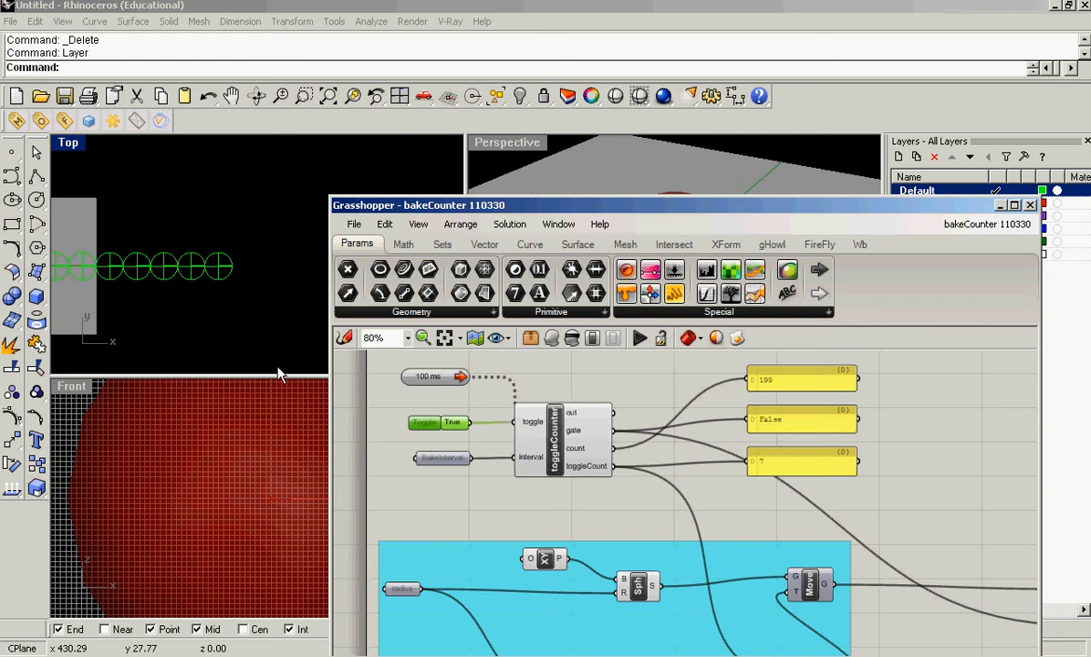
right_drag(216, 305, 245, 294)
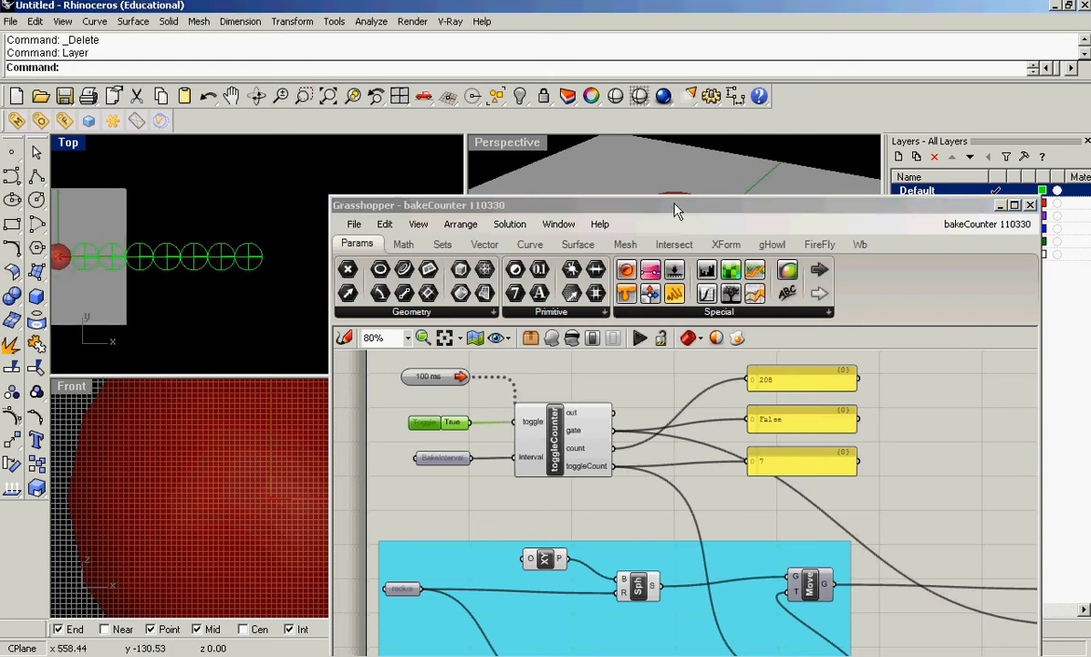
drag(675, 209, 661, 147)
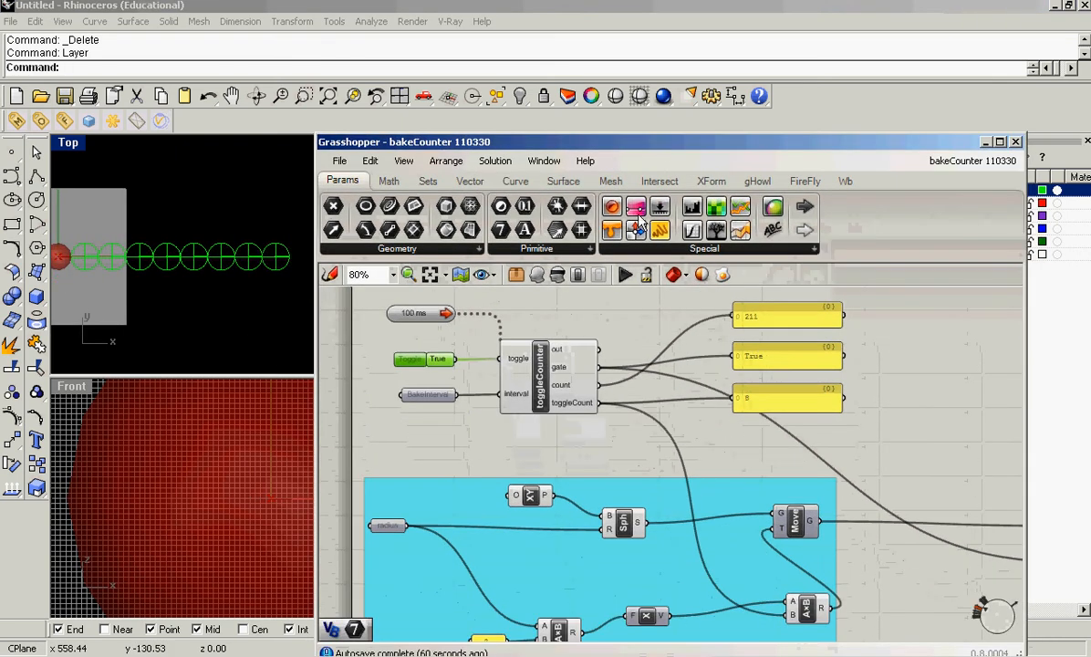
double_click(413, 312)
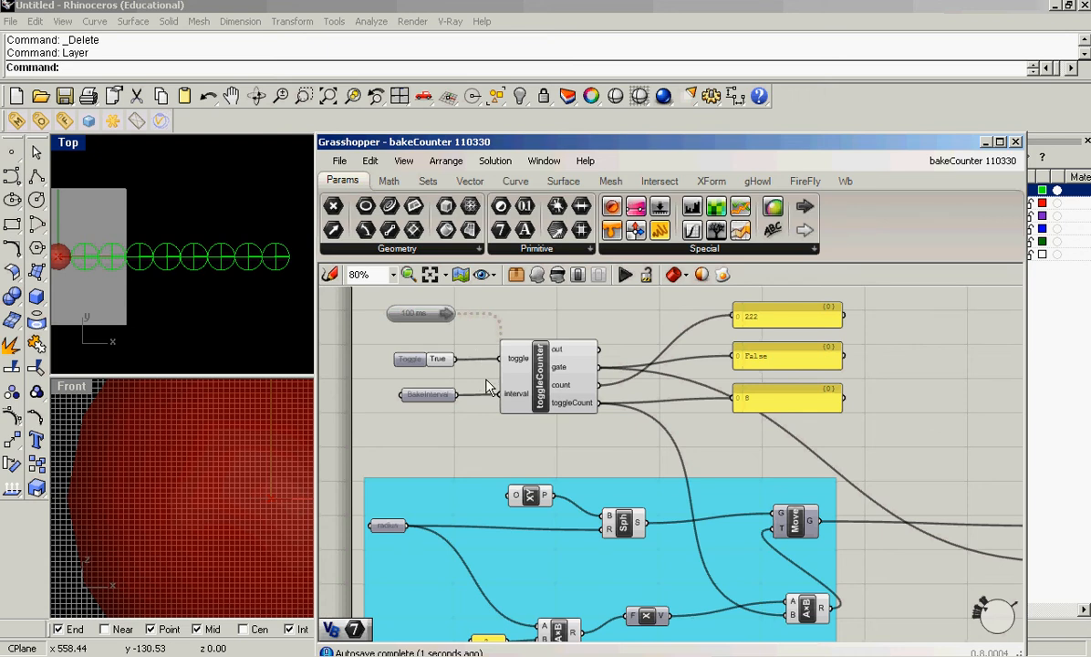
click(418, 361)
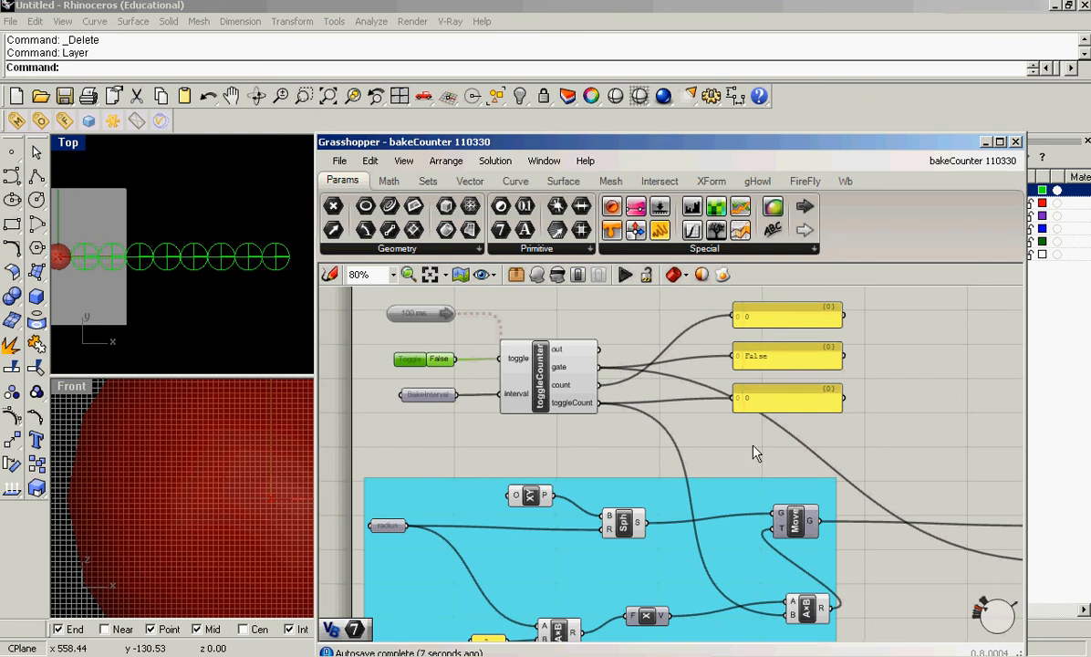
Set the BakeInterval integer to 10 and delete the row of baked spheres in Rhino's Top viewport.
right_click(430, 399)
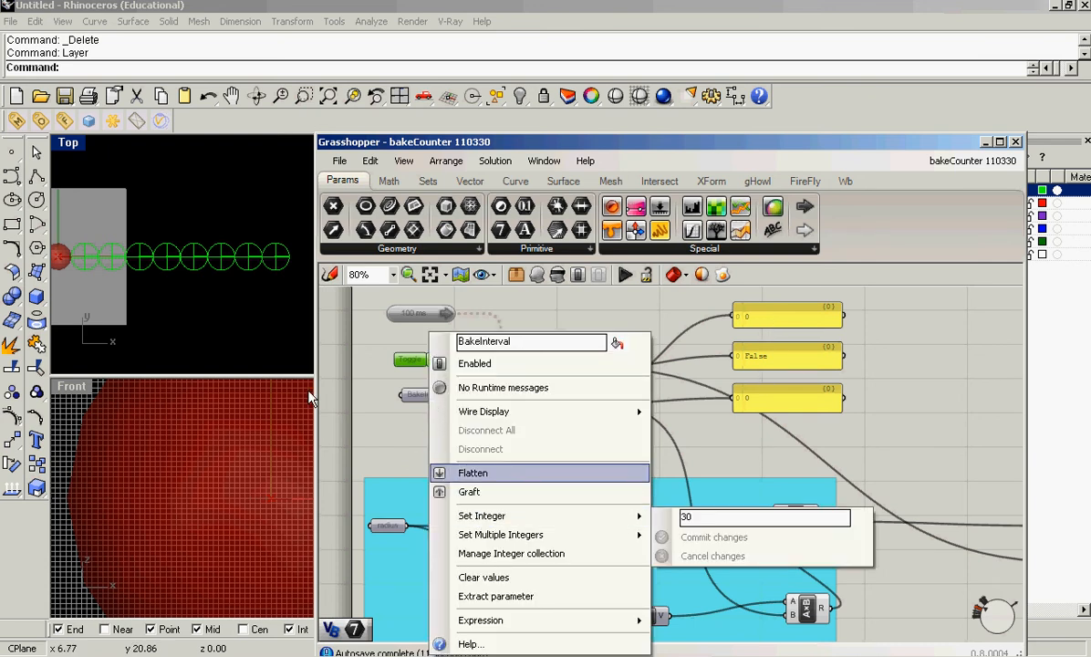
click(711, 518)
text(100)
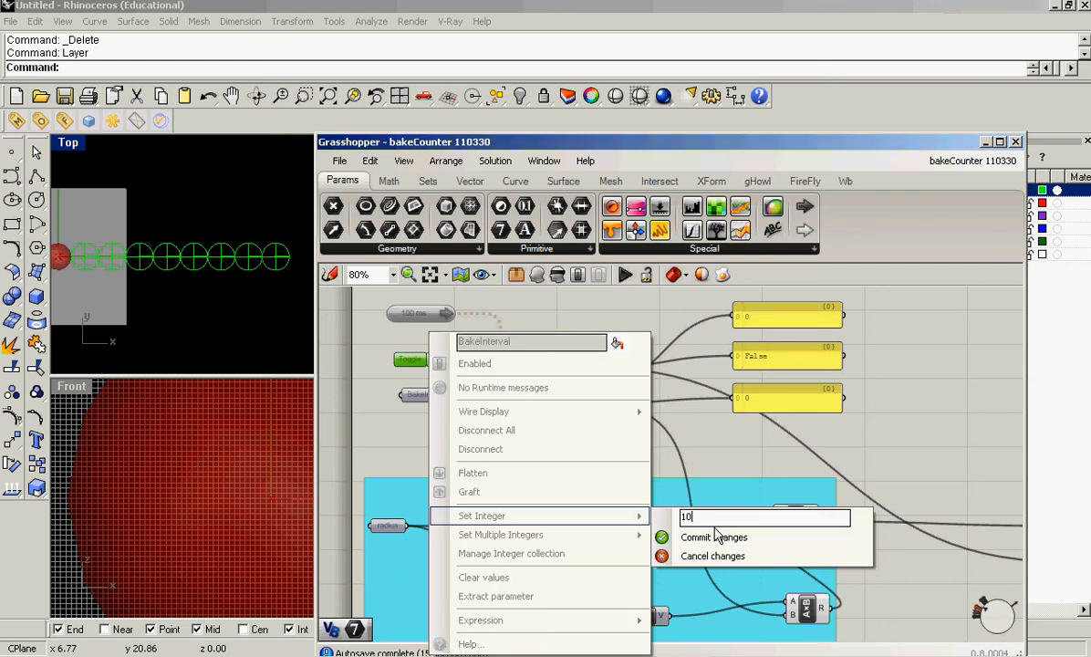
key(Return)
drag(288, 274, 84, 215)
key(Delete)
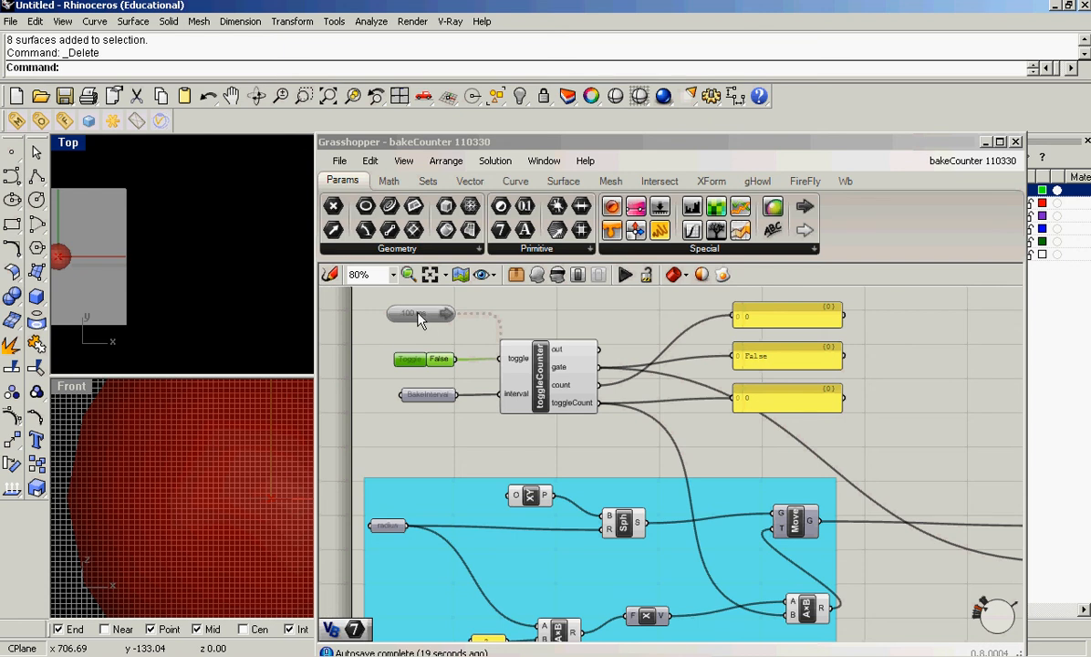
Re-enable the 100 ms timer and set the Toggle to True to restart baking the spheres.
double_click(417, 319)
double_click(417, 361)
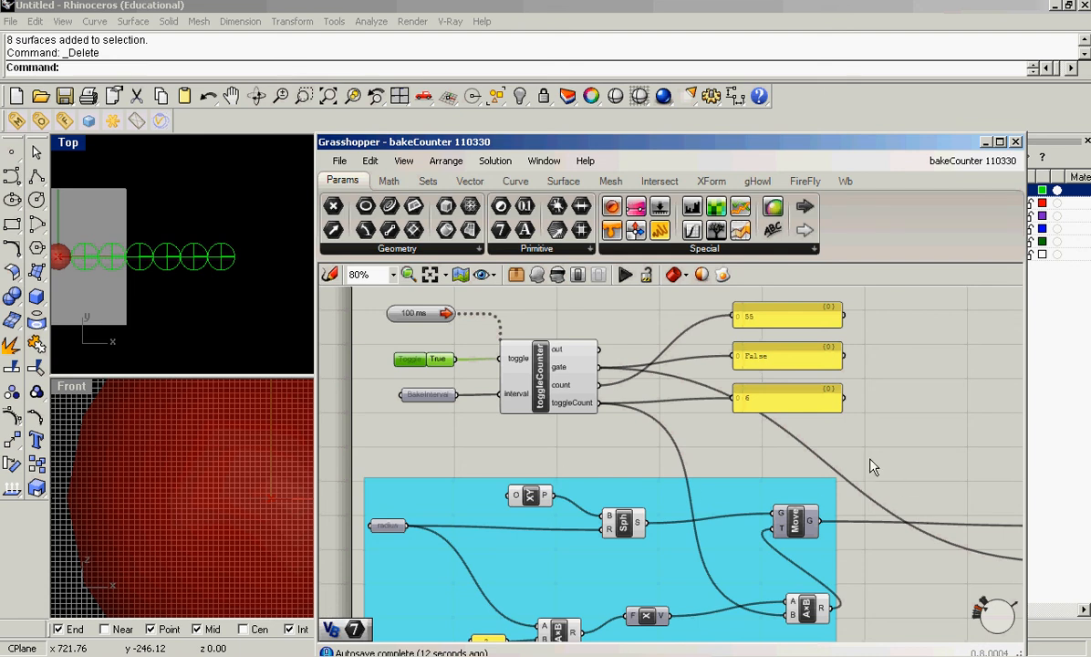
right_click(960, 655)
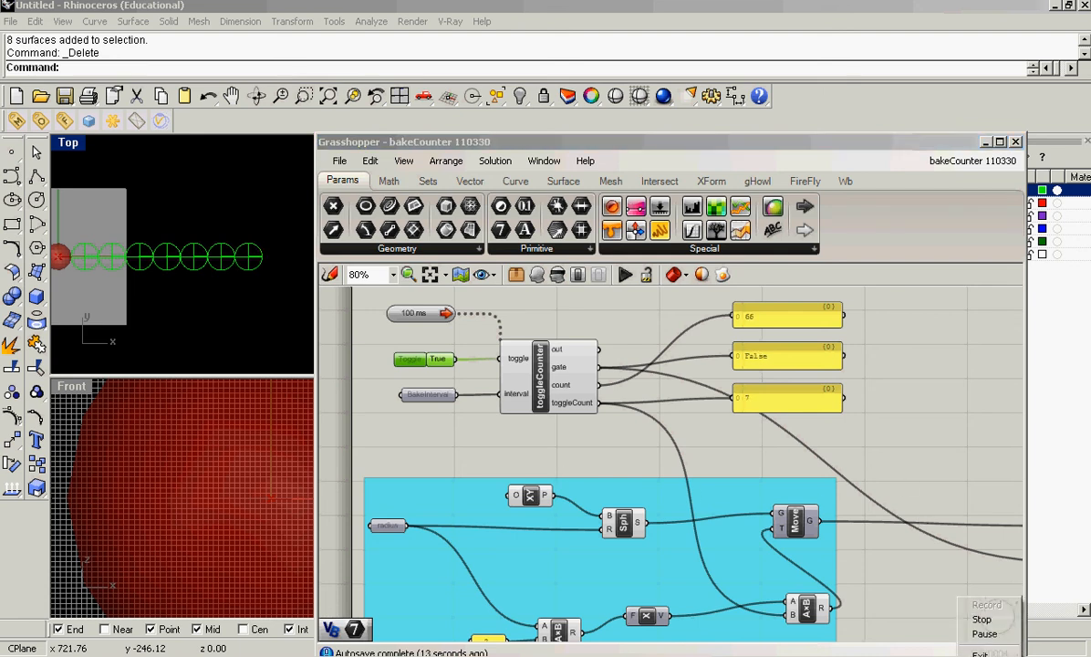